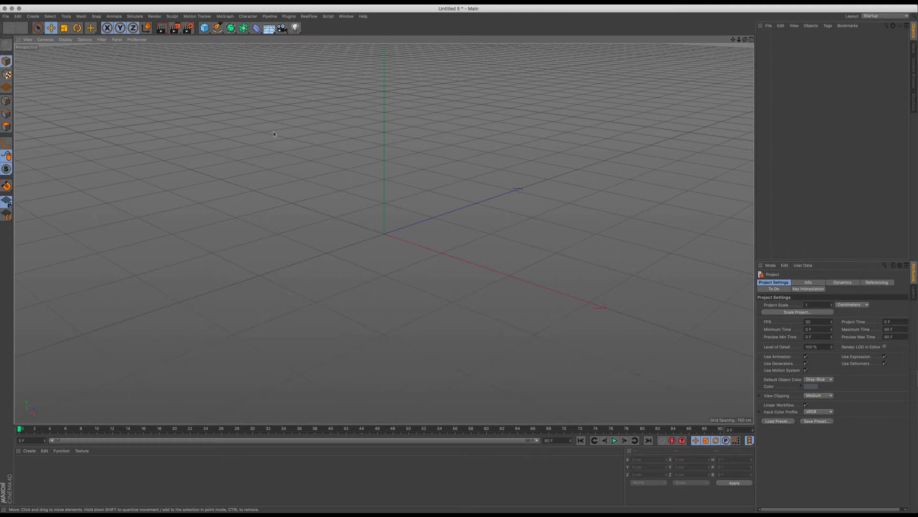
- Add a Text spline to the scene and set its text to STAR
left_click(218, 28)
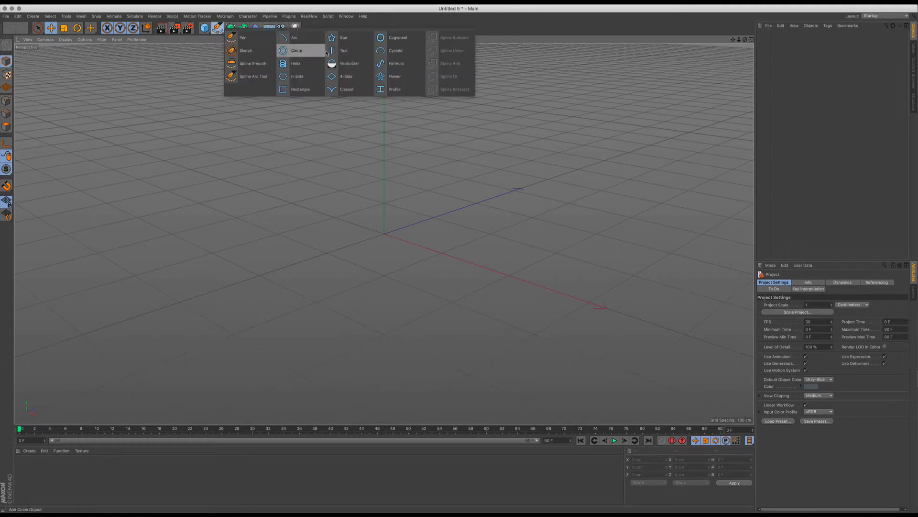
left_click(341, 55)
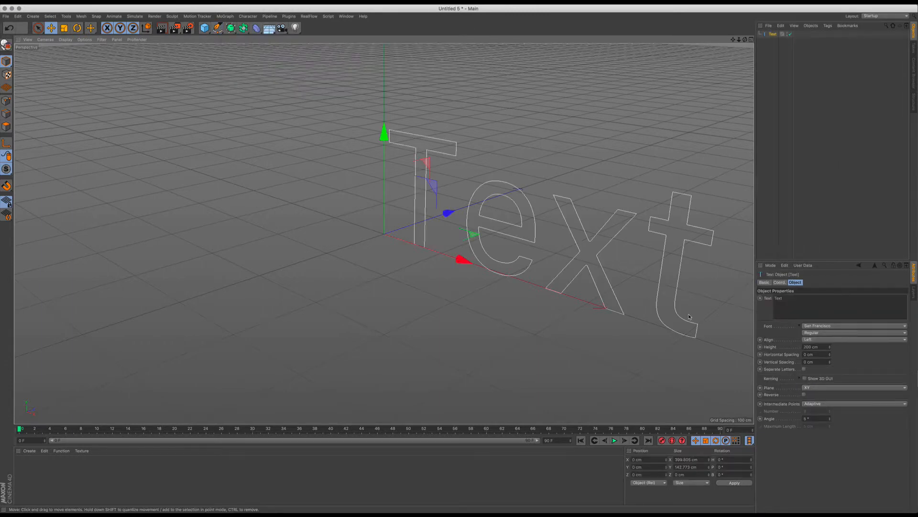
left_click(813, 304)
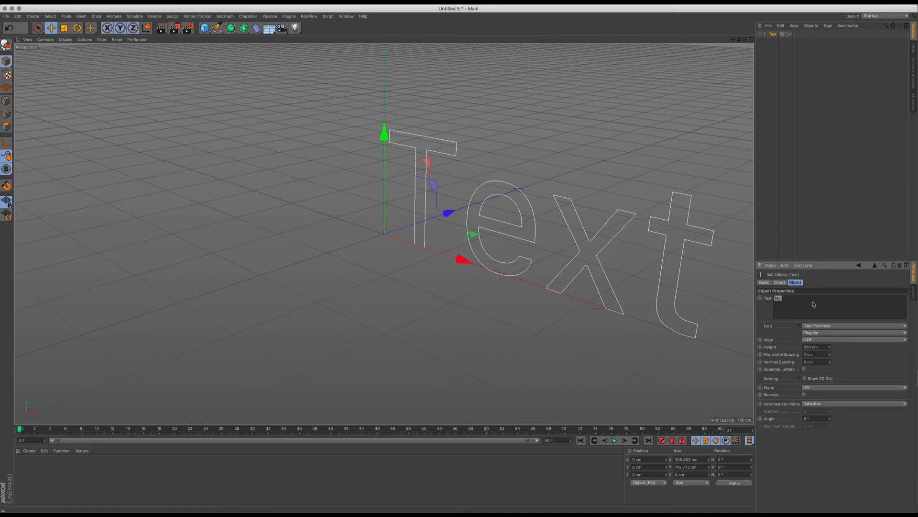
left_click(828, 282)
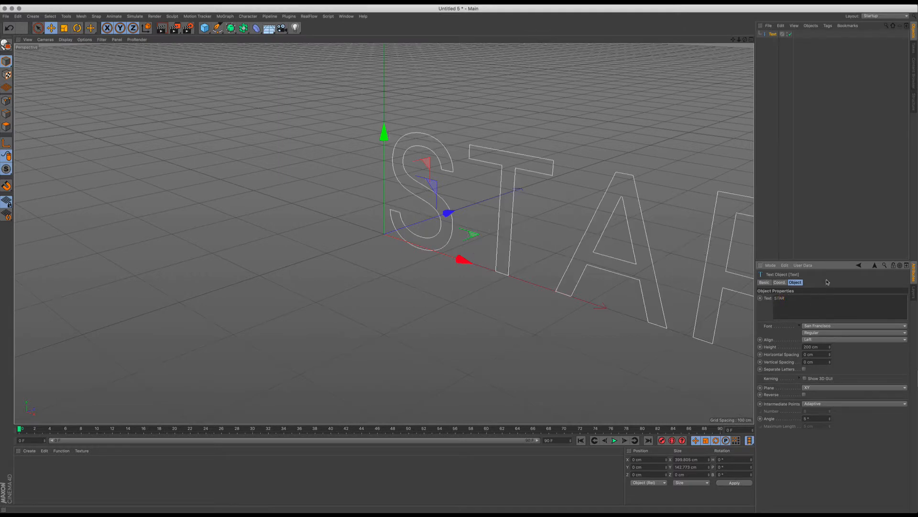
- Set the STAR text's alignment to Middle and its font to Arial Black
left_click(833, 340)
left_click(831, 354)
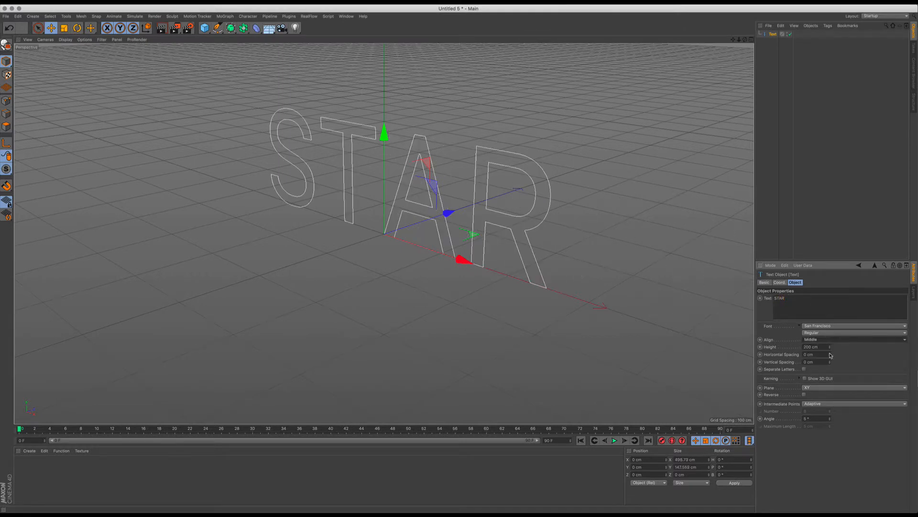
left_click(833, 327)
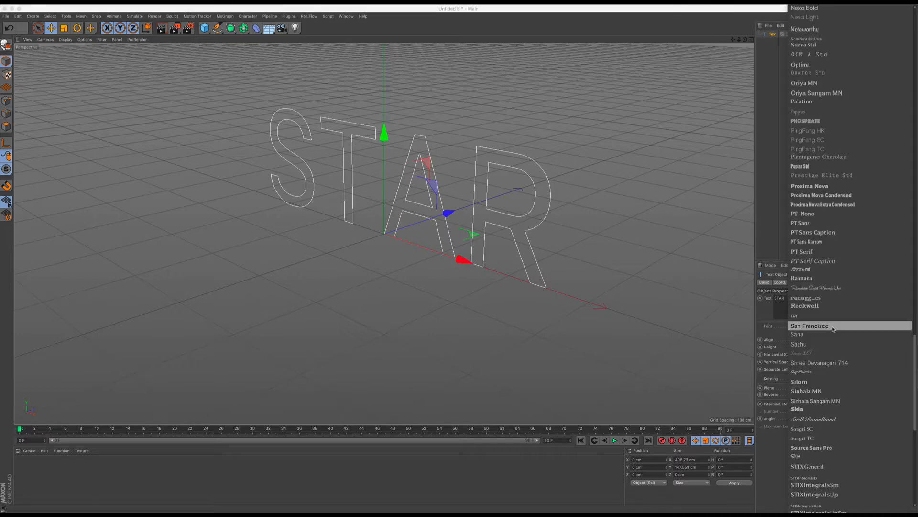
scroll(833, 329, "up", 20)
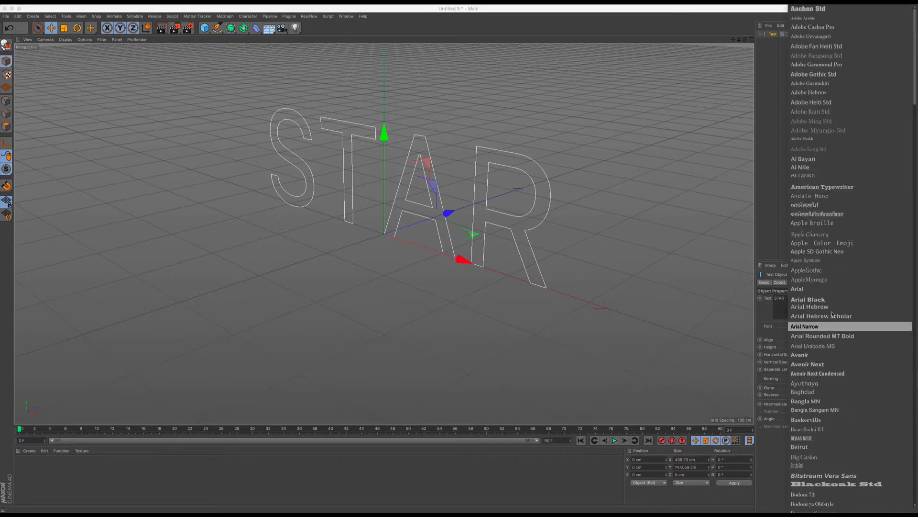
left_click(832, 300)
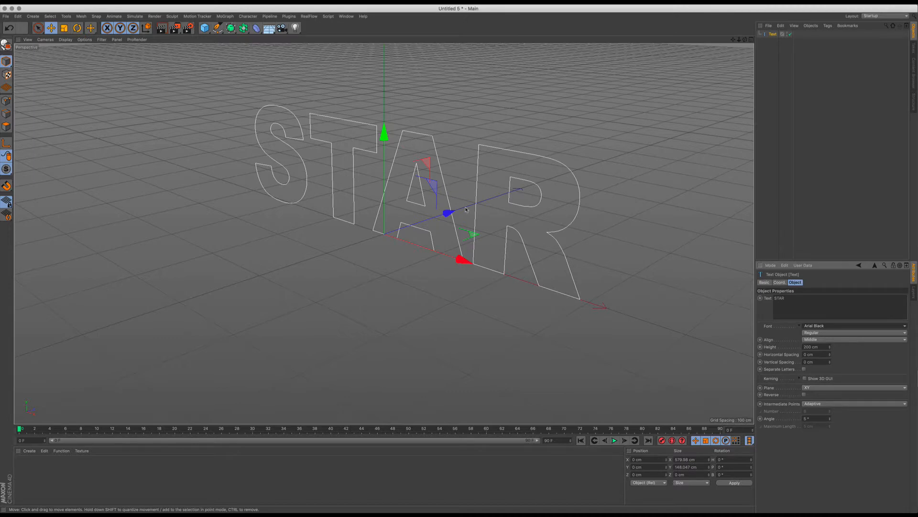
- Add an Extrude generator and make the STAR text spline its child
scroll(430, 216, "up", 3)
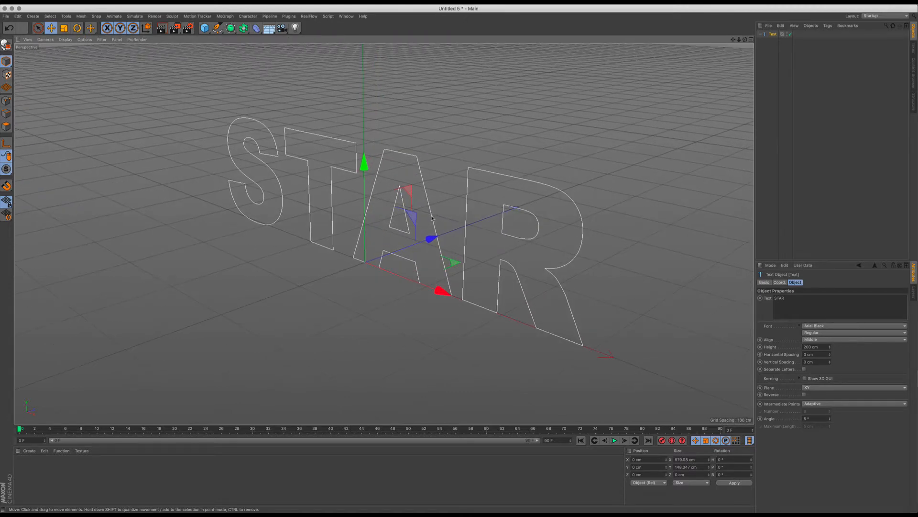
left_click_drag(231, 27, 326, 40)
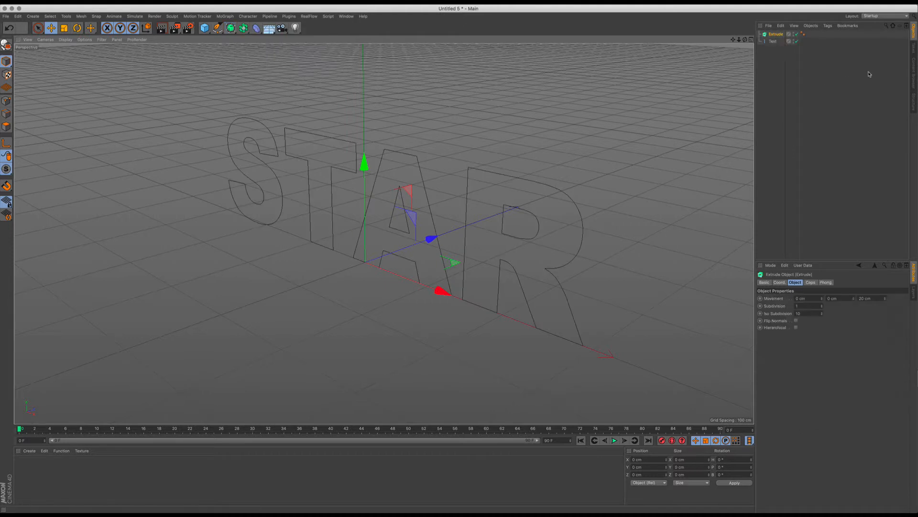
left_click_drag(781, 37, 777, 35)
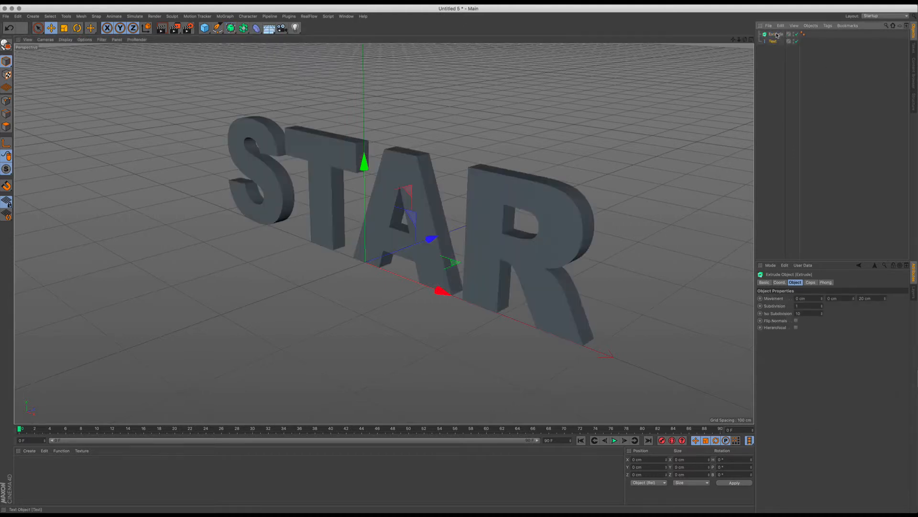
- Set the extrusion's Z movement to 40 cm
left_click(778, 35)
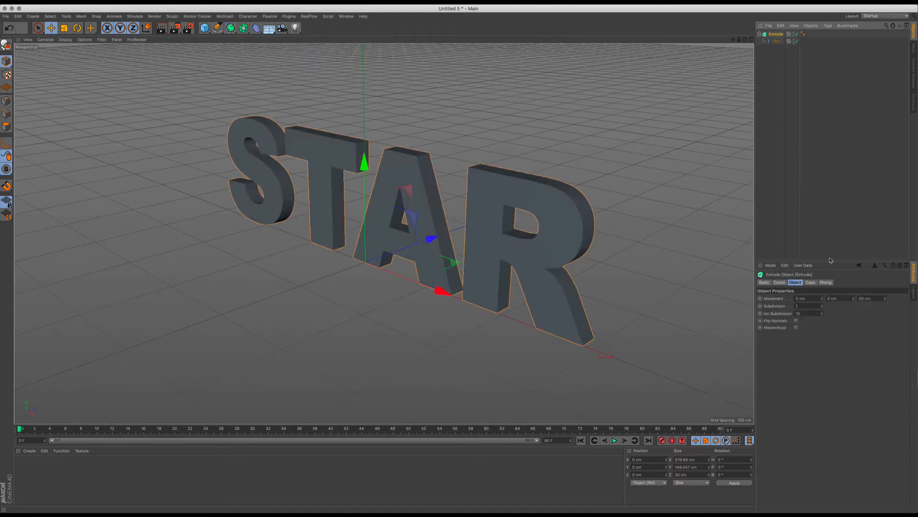
left_click(862, 298)
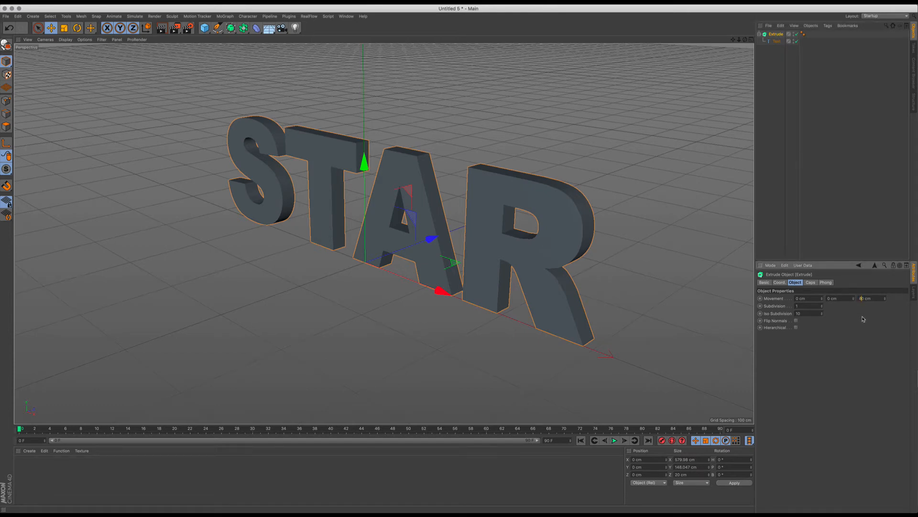
type("4")
key("Return")
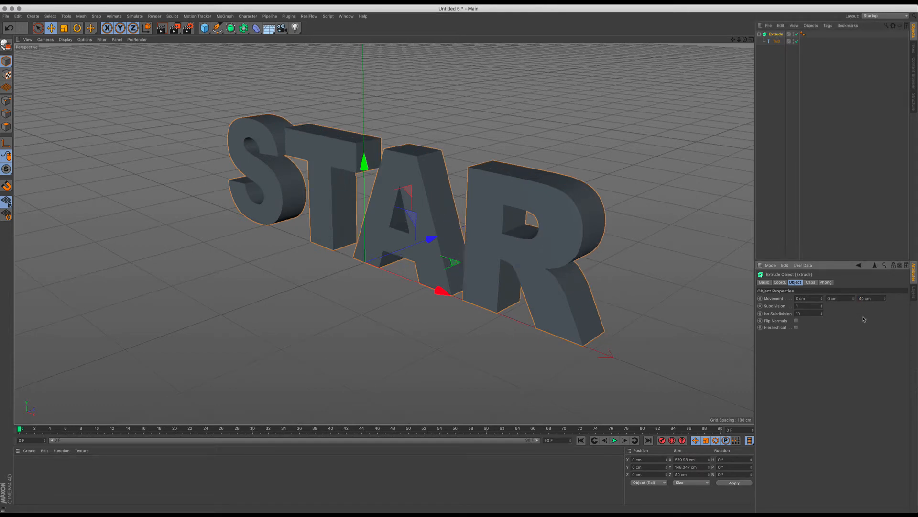
- Add a cube primitive and scale it uniformly down to about 7.2 cm per side
scroll(392, 196, "down", 5)
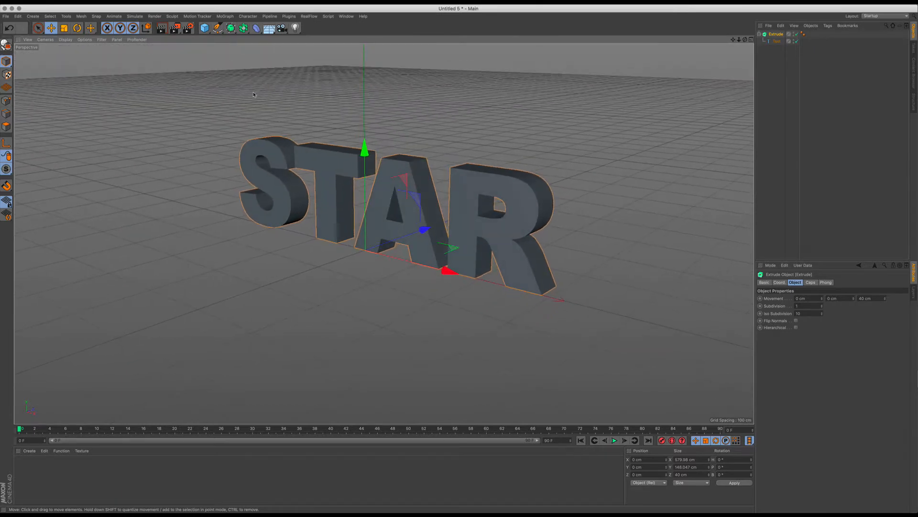
left_click(205, 28)
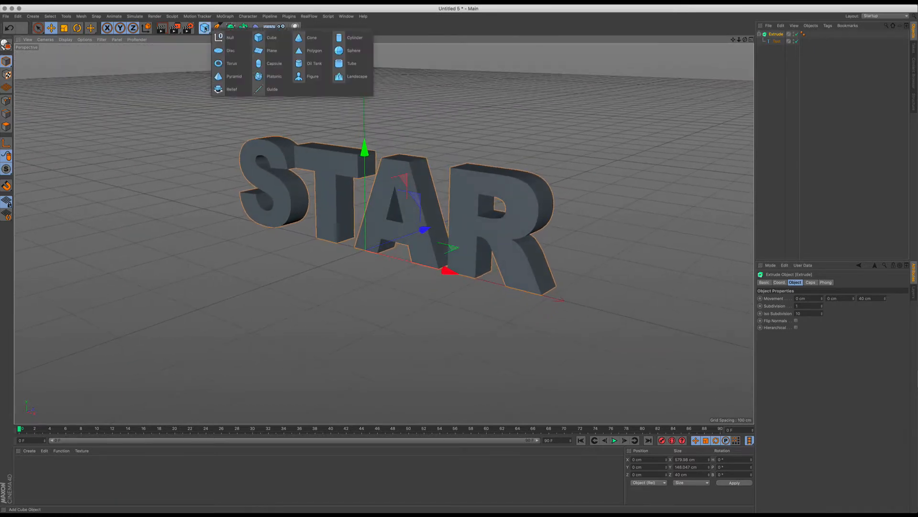
left_click(264, 42)
scroll(389, 224, "up", 2)
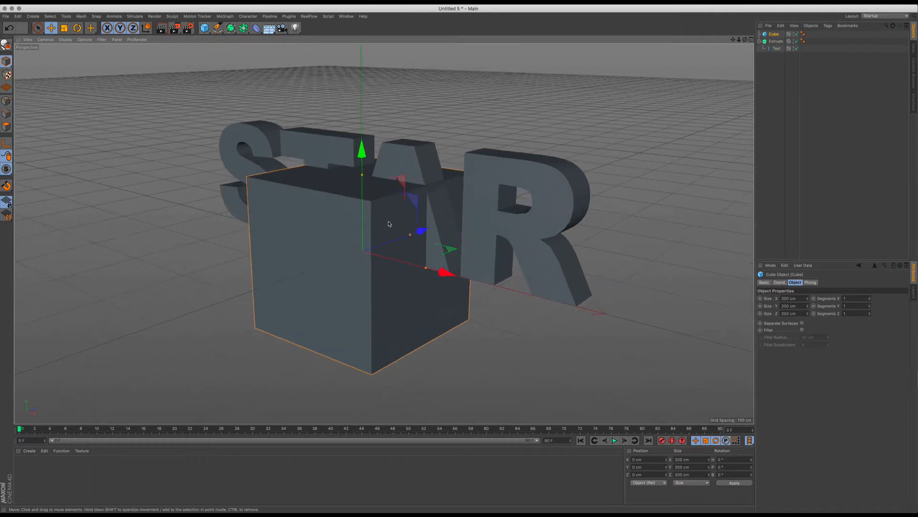
left_click(64, 27)
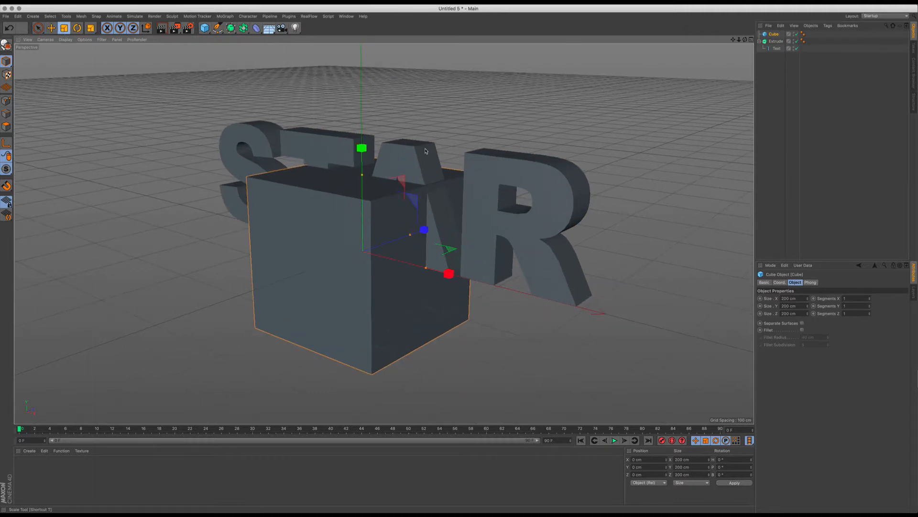
left_click_drag(430, 235, 274, 280)
right_click_drag(370, 248, 410, 145, "alt")
left_click_drag(403, 158, 363, 236)
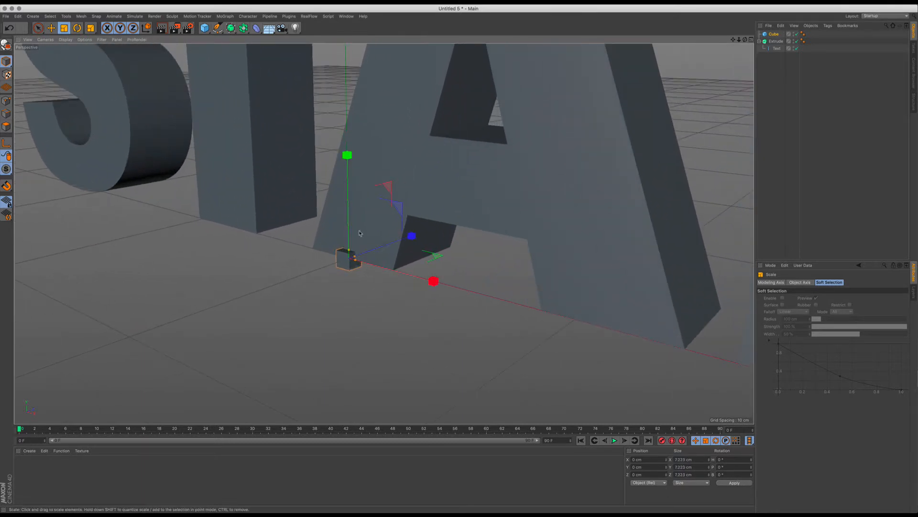
- Add a sphere primitive and scale it down to a diameter of about 9 cm
left_click(203, 30)
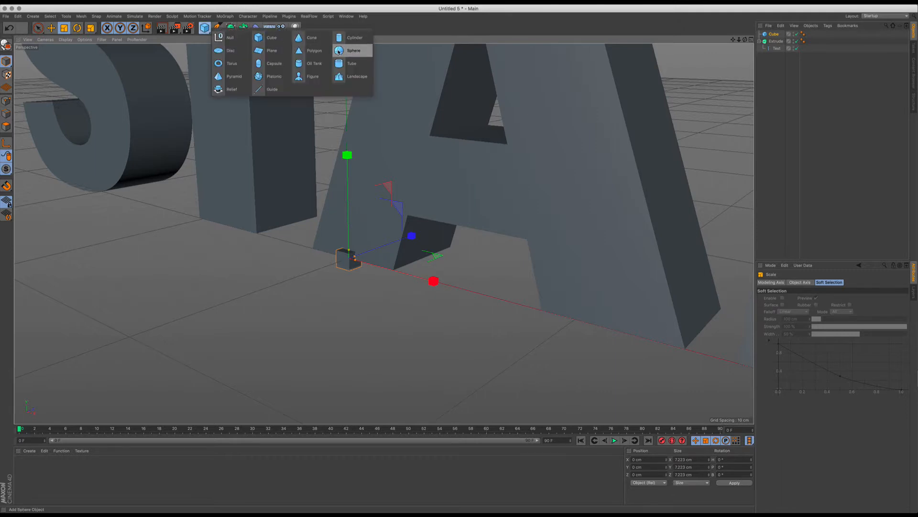
left_click(354, 50)
left_click_drag(416, 205, 266, 309)
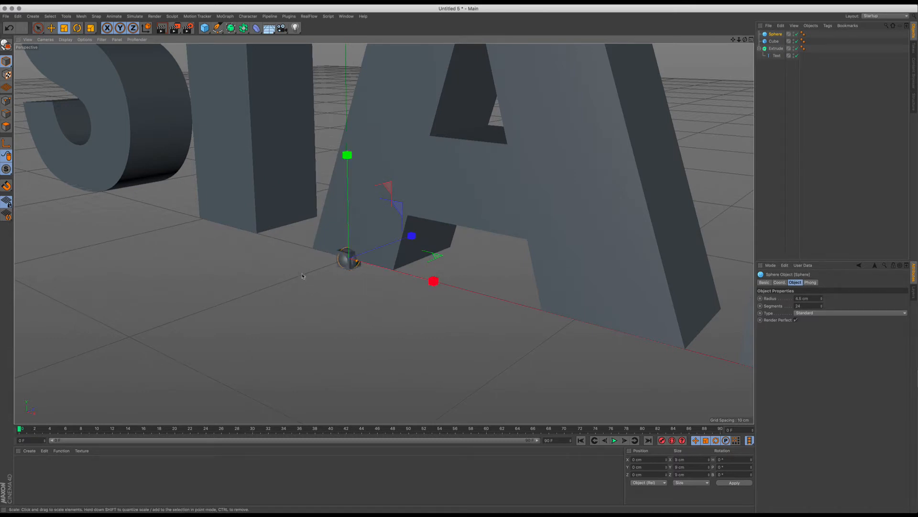
- Add a Platonic primitive and scale it down to a radius of about 6.1 cm
left_click(205, 28)
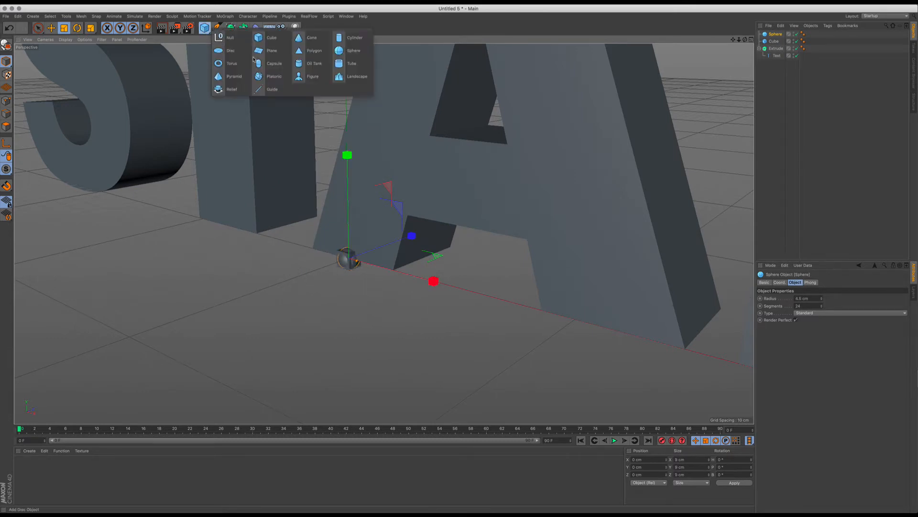
left_click(266, 77)
left_click_drag(411, 267, 304, 293)
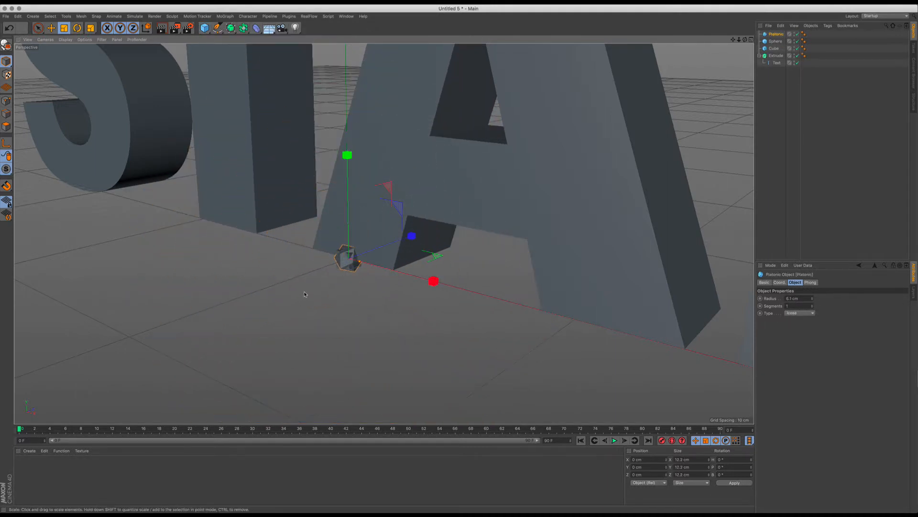
- Move the Platonic and the sphere along negative Z so the three primitives sit side by side, with the sphere at about -9.8 cm
left_click(38, 28)
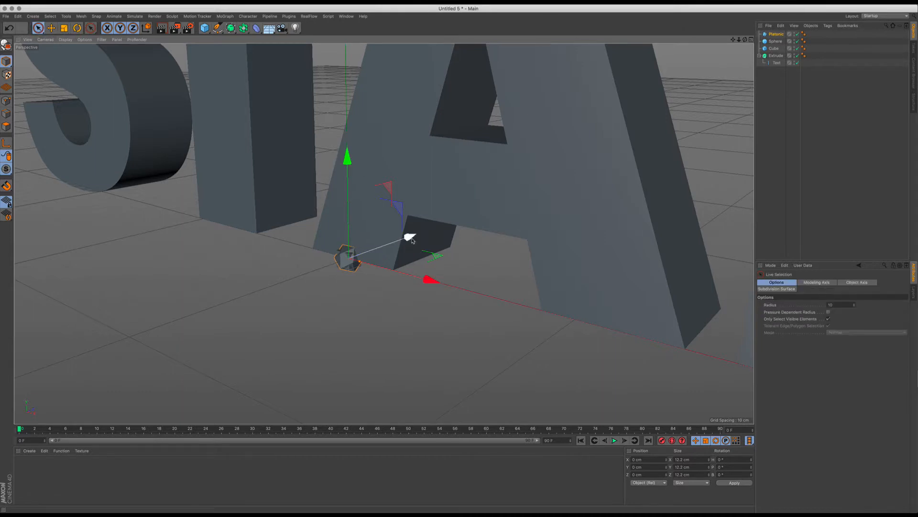
mouse_move(407, 236)
left_mouse_down()
mouse_move(375, 248)
mouse_move(408, 236)
mouse_move(394, 242)
left_mouse_up()
left_click(345, 260)
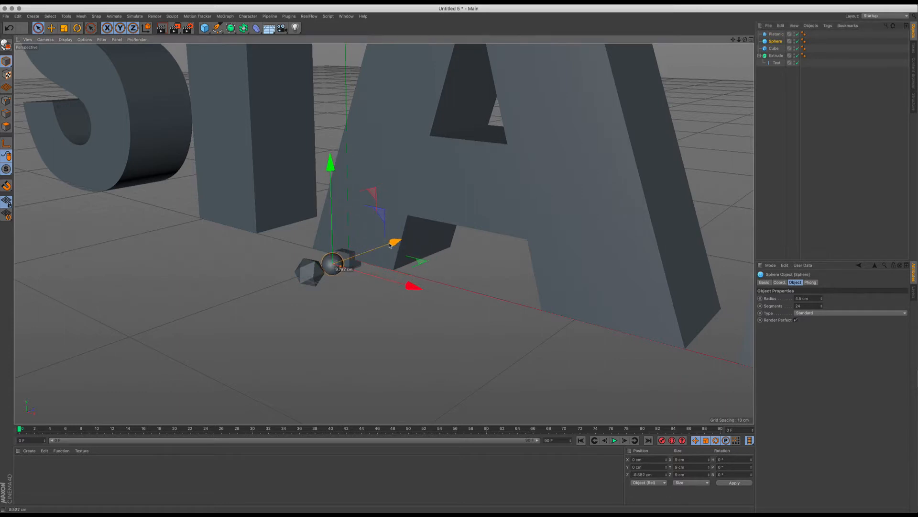
left_click(775, 42)
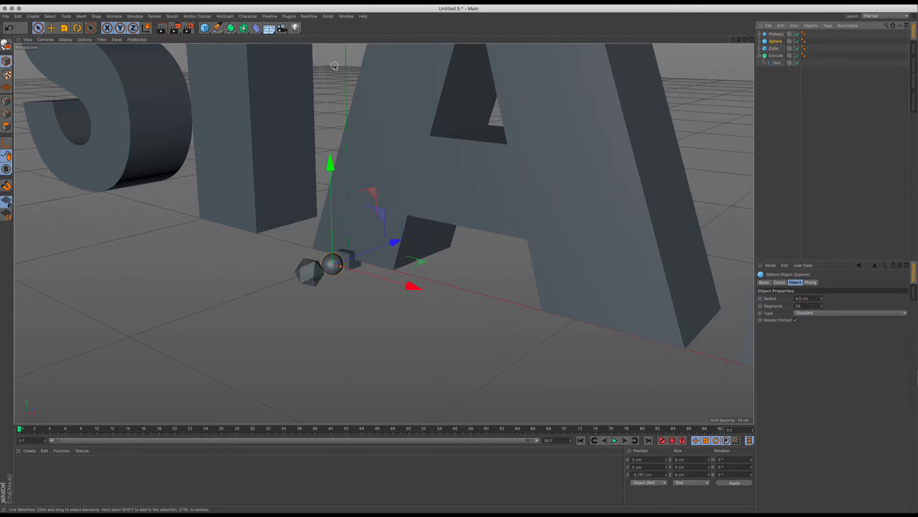
- Add a MoGraph Cloner and make the Platonic, sphere and cube its children
left_click(225, 17)
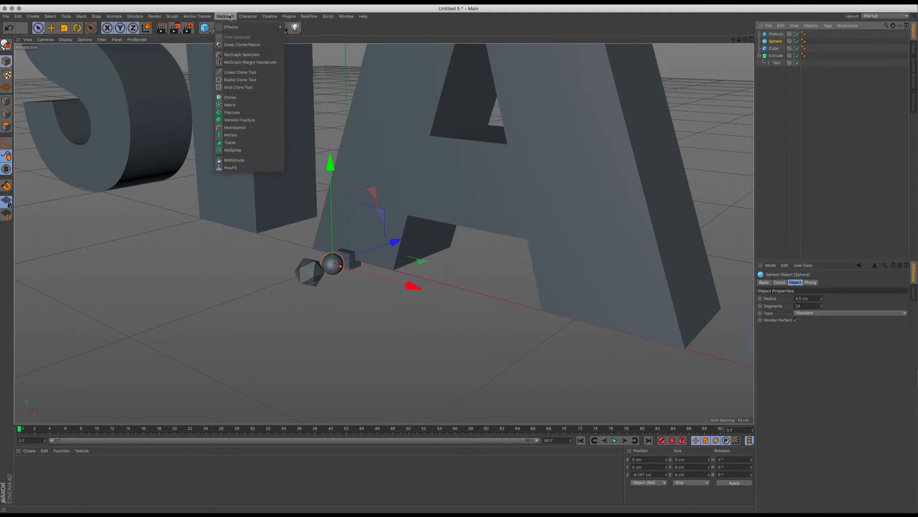
left_click(249, 98)
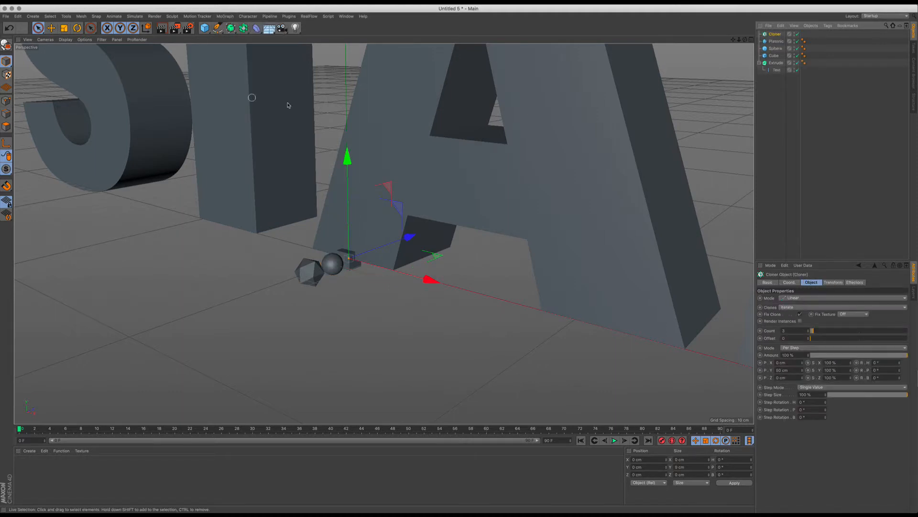
left_click(774, 56)
left_click(776, 41, "shift")
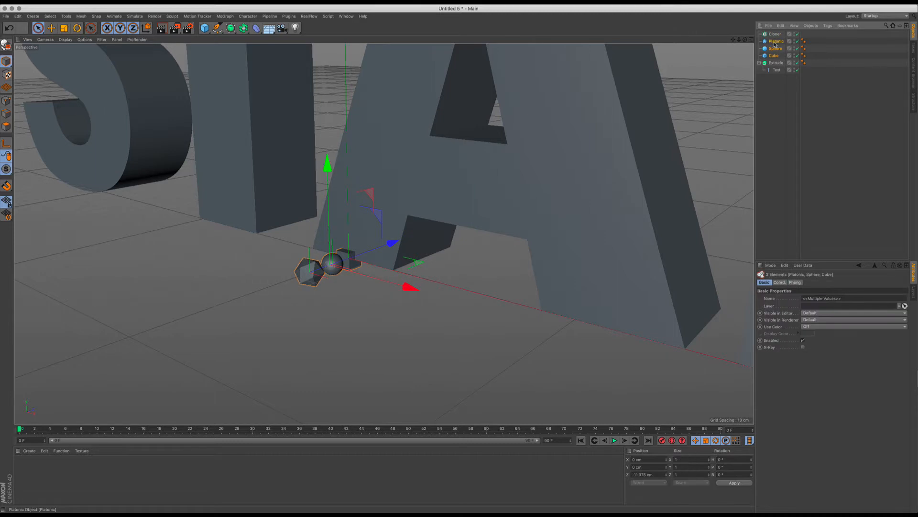
left_click_drag(775, 41, 776, 34)
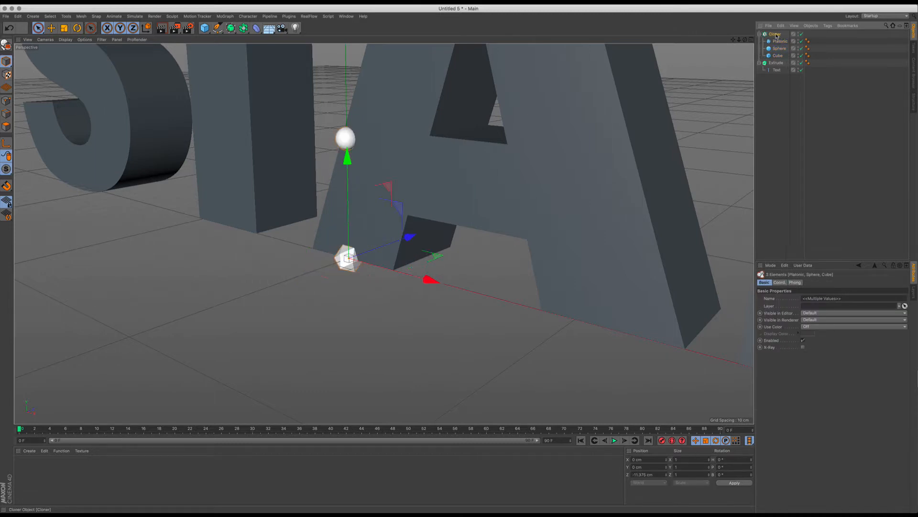
- Set the Cloner's mode to Object and assign the Extrude as the object to clone onto
left_click(775, 34)
right_click_drag(425, 160, 407, 206, "alt")
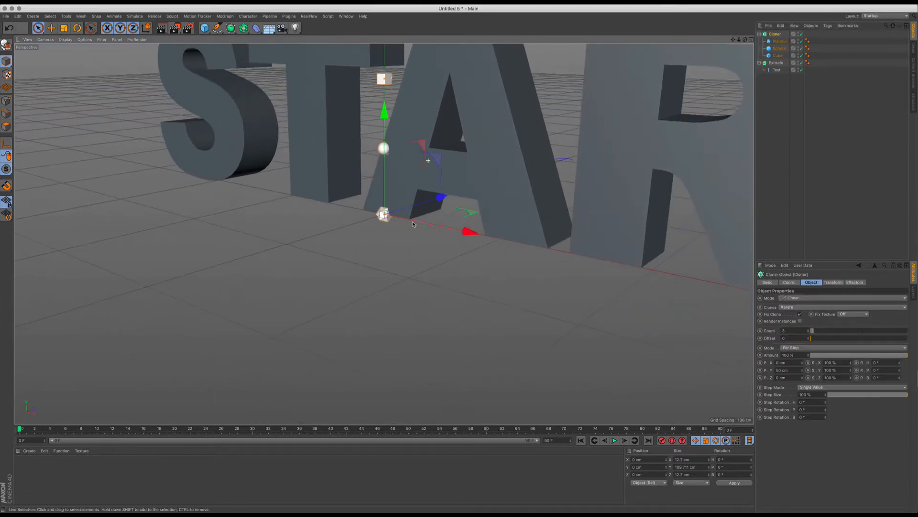
middle_click_drag(417, 120, 389, 165, "alt")
right_click_drag(395, 153, 378, 213, "alt")
left_click_drag(384, 211, 406, 178, "alt")
middle_click_drag(399, 162, 393, 196, "alt")
right_click_drag(393, 196, 400, 148, "alt")
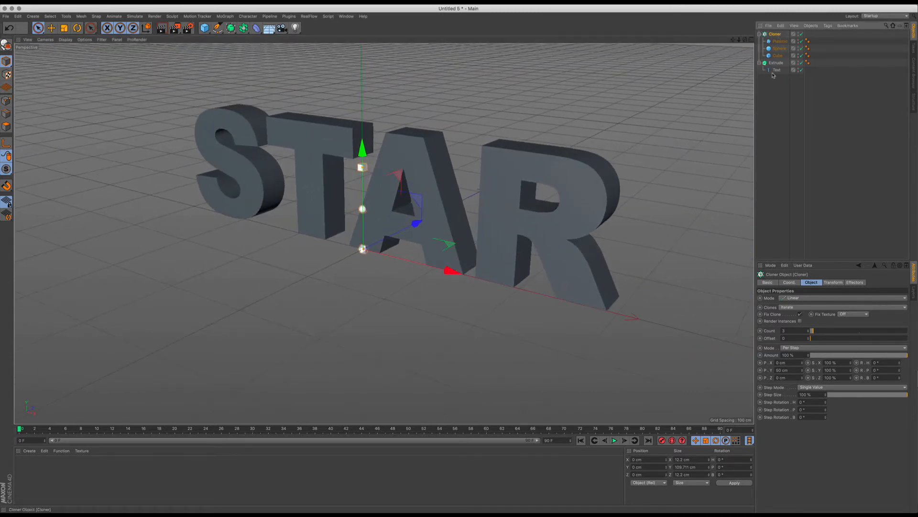
left_click(796, 300)
left_click(806, 307)
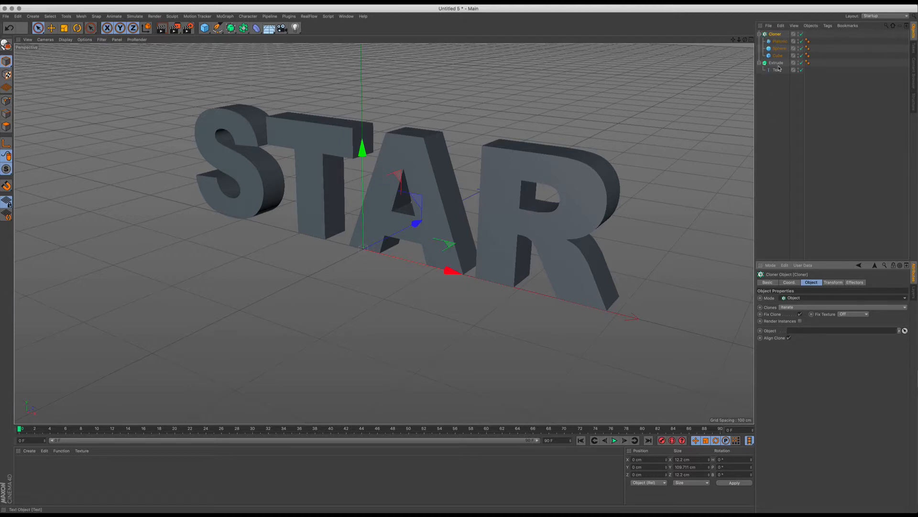
left_click_drag(777, 62, 809, 331)
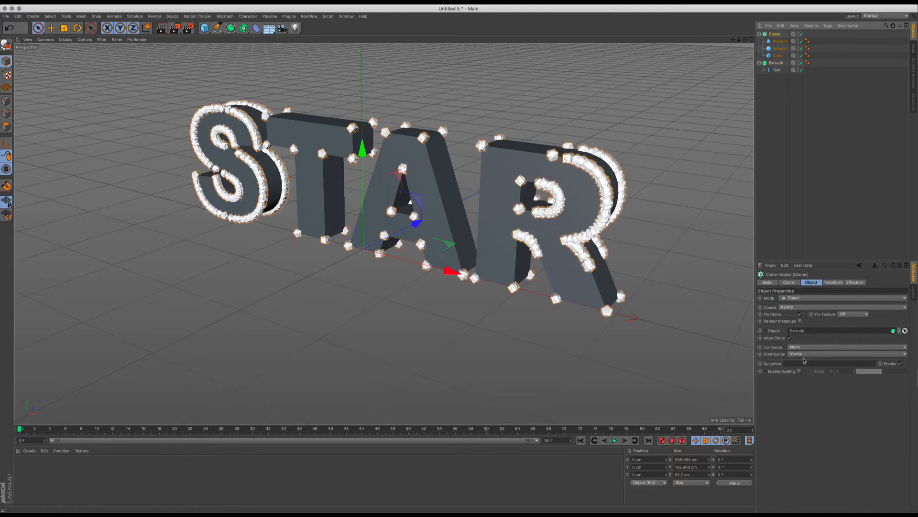
- Set the Cloner's distribution to Volume with a count of 1250
left_click(805, 355)
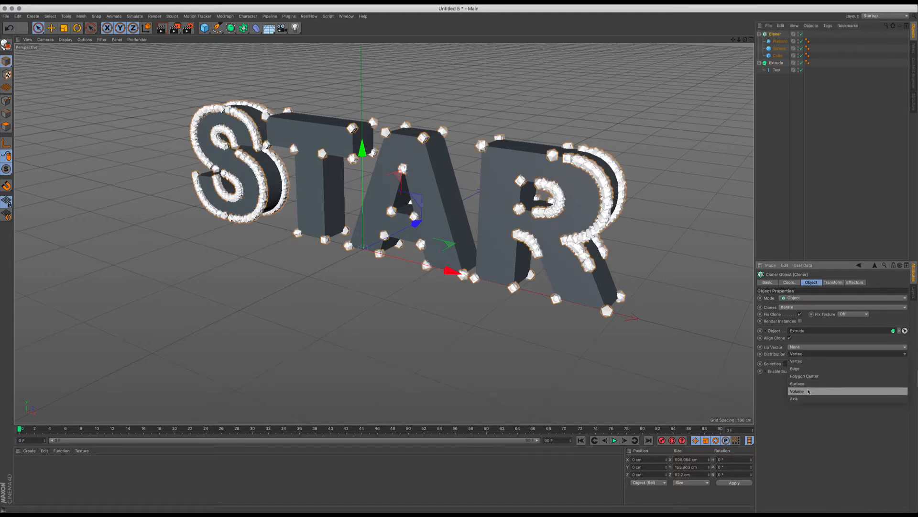
left_click(807, 391)
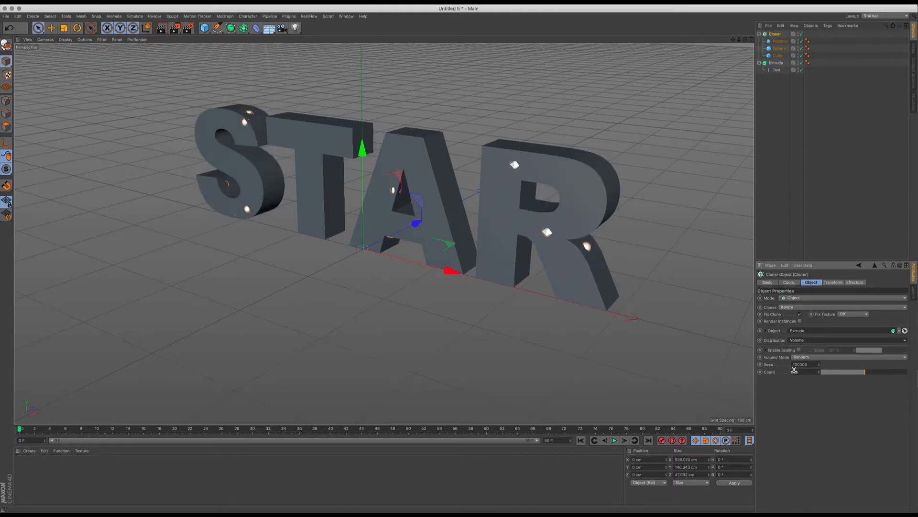
left_click(794, 372)
type("1250")
key("Return")
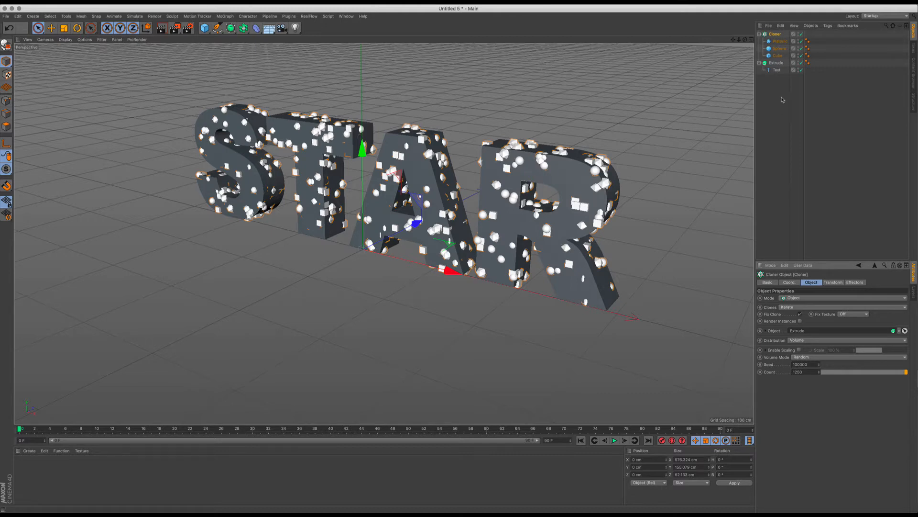
- Hide the Extrude in the viewport so that only the clones show
left_click(777, 63)
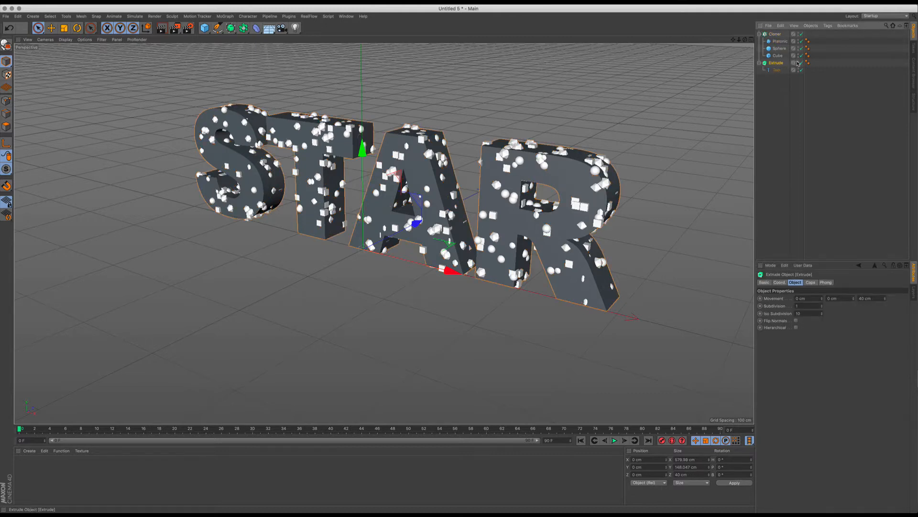
left_click(798, 62)
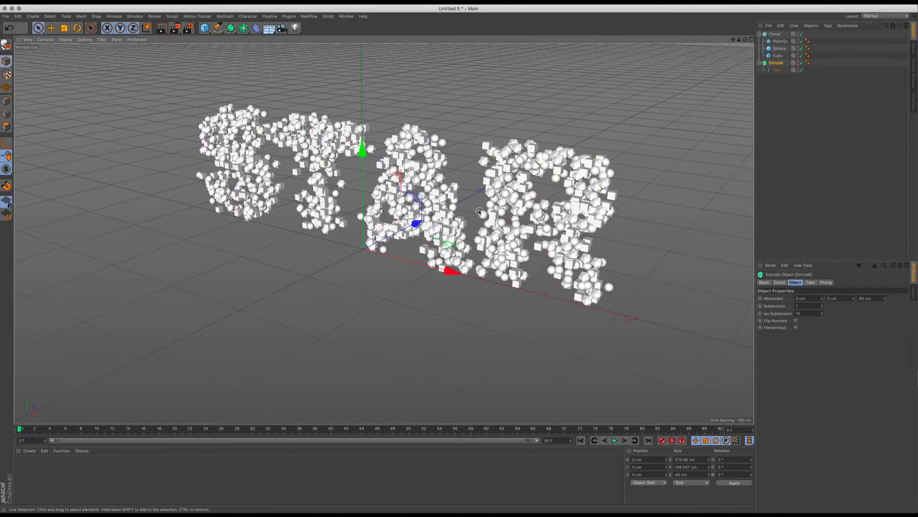
scroll(478, 211, "down", 3)
left_click_drag(478, 217, 395, 156, "alt")
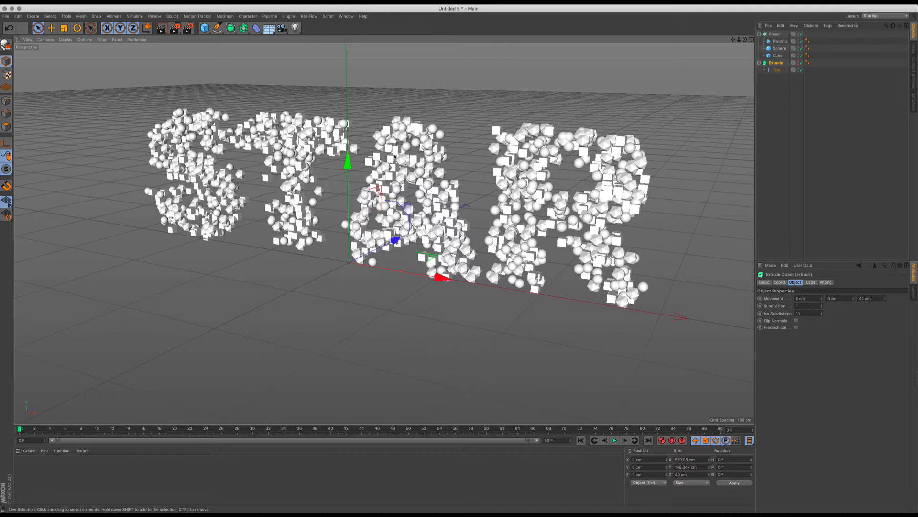
- Add a MoGraph Matrix object and set its mode to Object
left_click(225, 16)
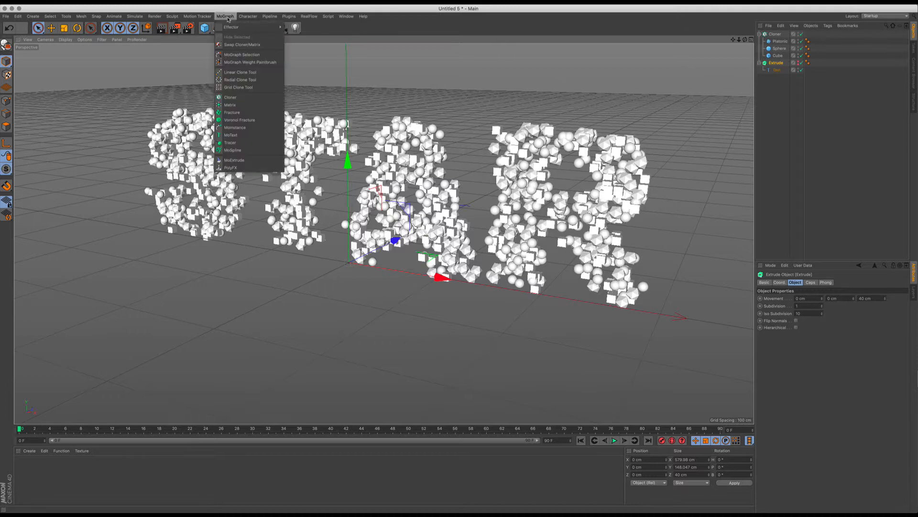
left_click(230, 104)
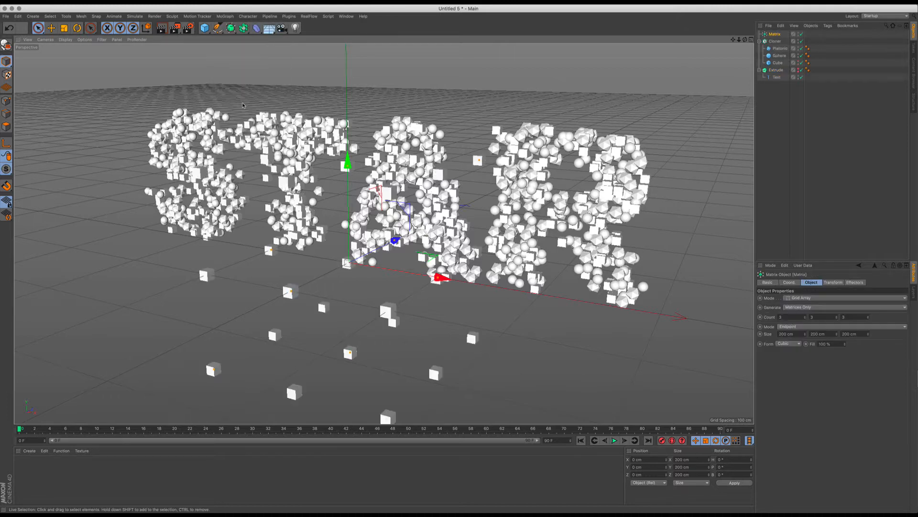
left_click(776, 34)
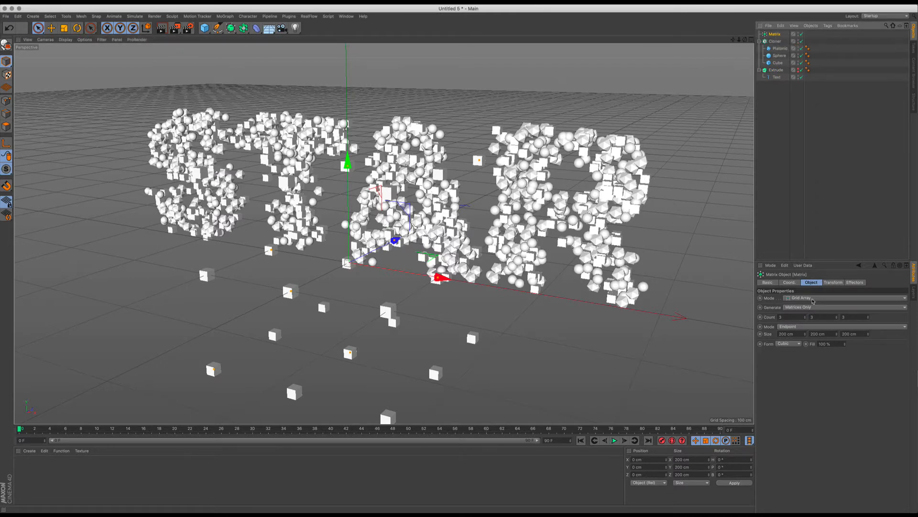
left_click(812, 286)
left_click(812, 298)
left_click(813, 307)
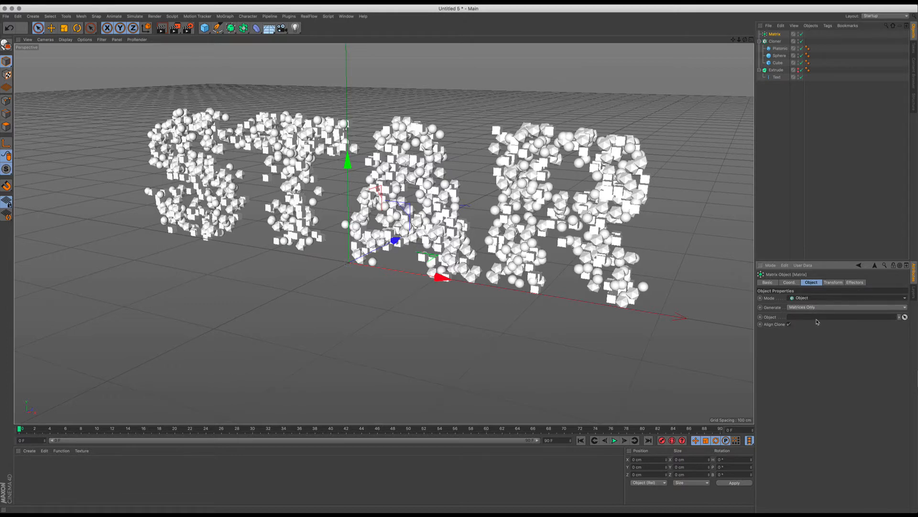
- Duplicate the Extrude below the original in the hierarchy and assign the copy as the Matrix's object
left_click(776, 69)
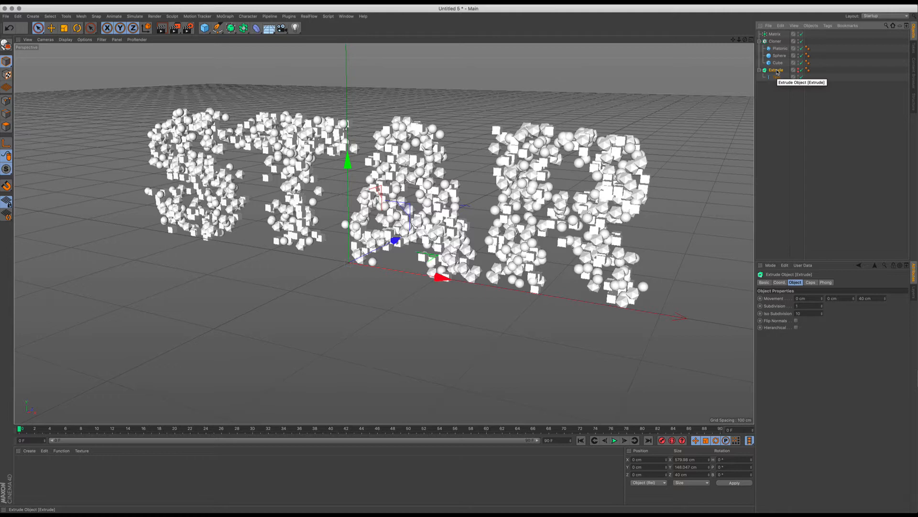
key("ctrl+c")
key("ctrl+v")
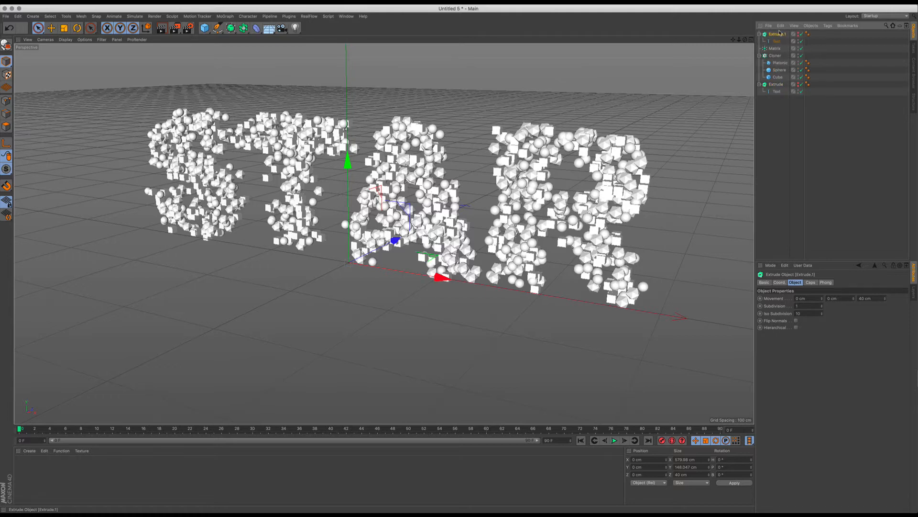
left_click_drag(780, 34, 780, 98)
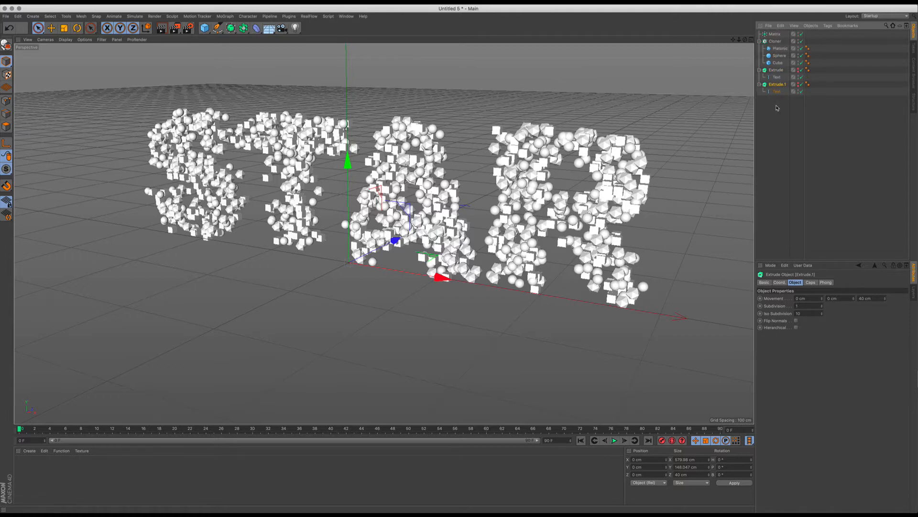
left_click(775, 34)
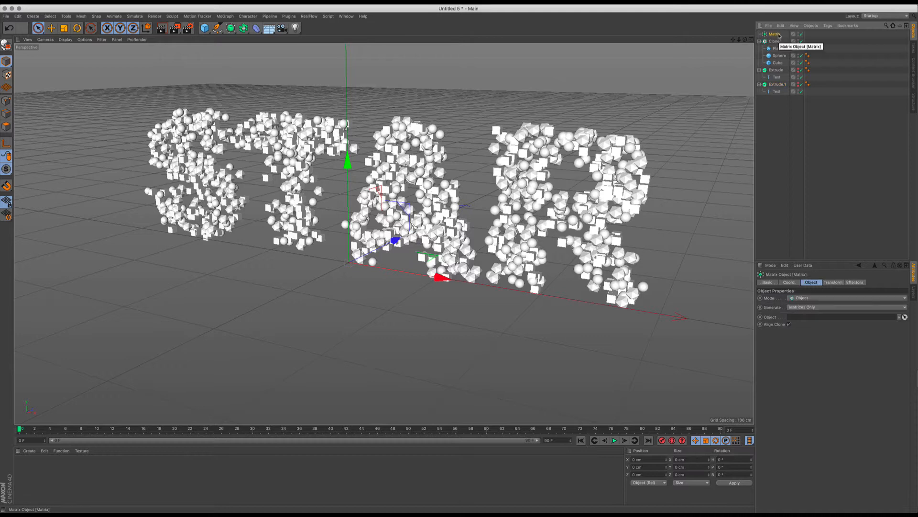
left_click_drag(777, 84, 808, 317)
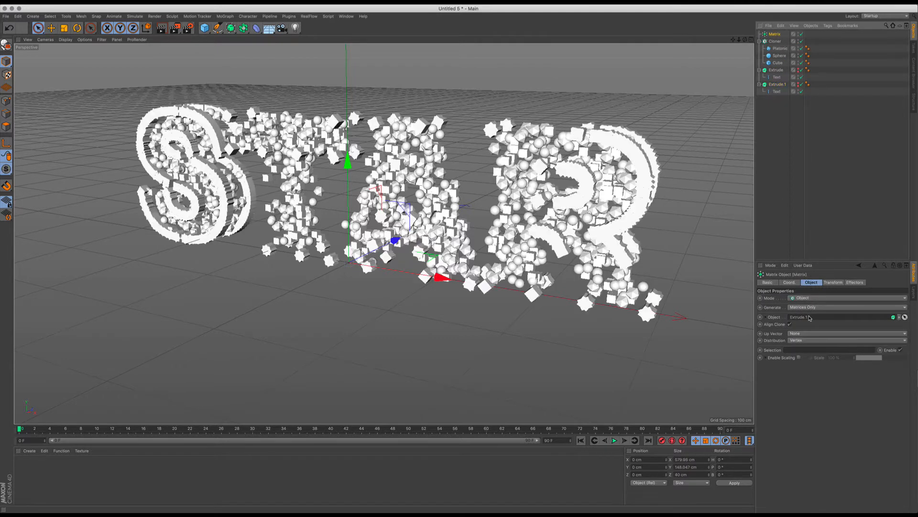
- Move the duplicated Extrude along negative Z to about -536 cm, well in front of the original text
left_click(778, 84)
right_click_drag(423, 221, 394, 270, "alt")
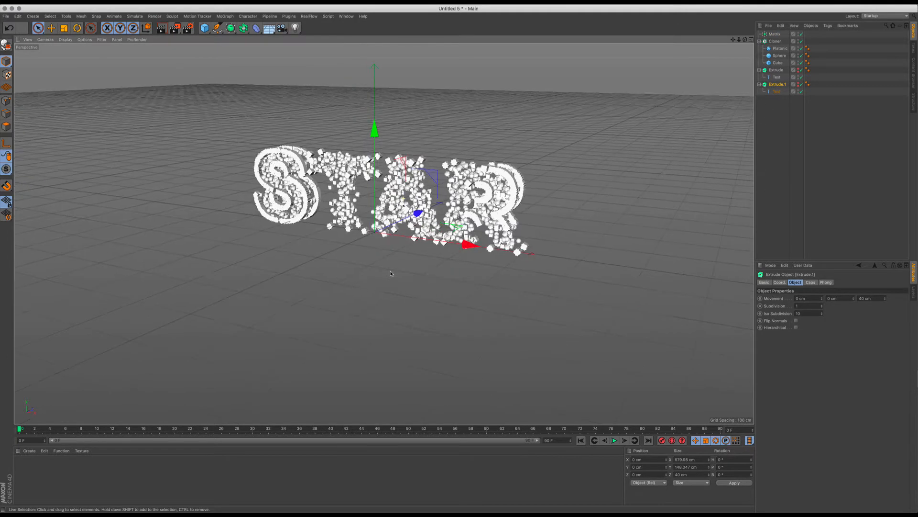
left_click_drag(423, 205, 370, 217, "alt")
left_click_drag(423, 205, 238, 316)
right_click_drag(238, 316, 311, 268, "alt")
middle_click_drag(311, 268, 461, 209, "alt")
right_click_drag(356, 237, 375, 234, "alt")
left_click_drag(356, 236, 385, 234, "alt")
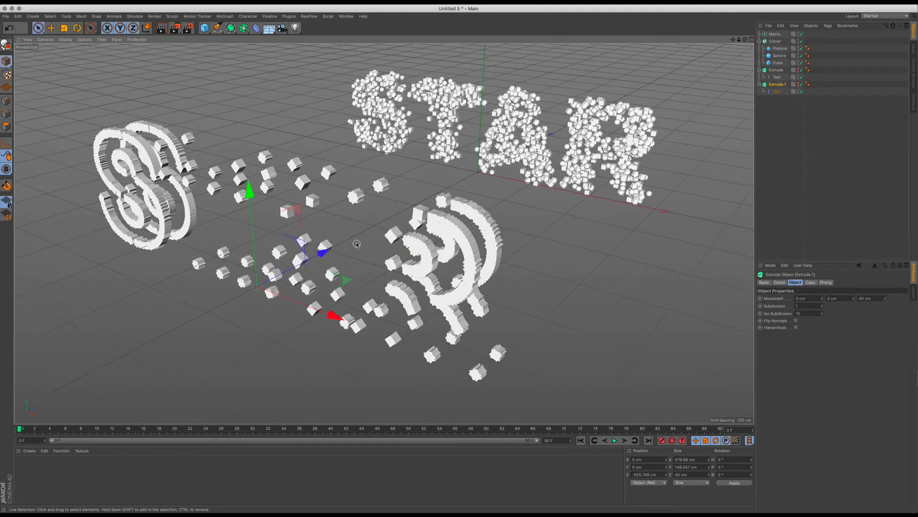
- Set the Matrix's distribution to Volume with a count of 1250
left_click(775, 34)
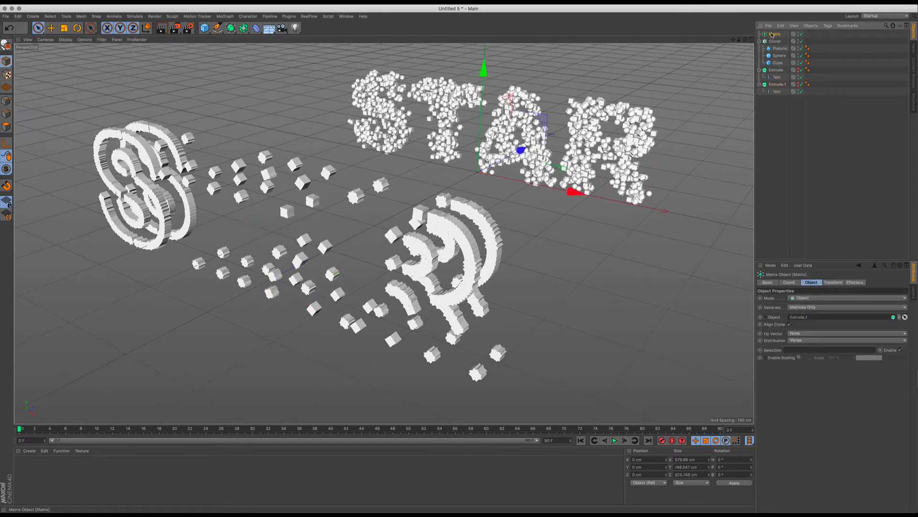
left_click(811, 341)
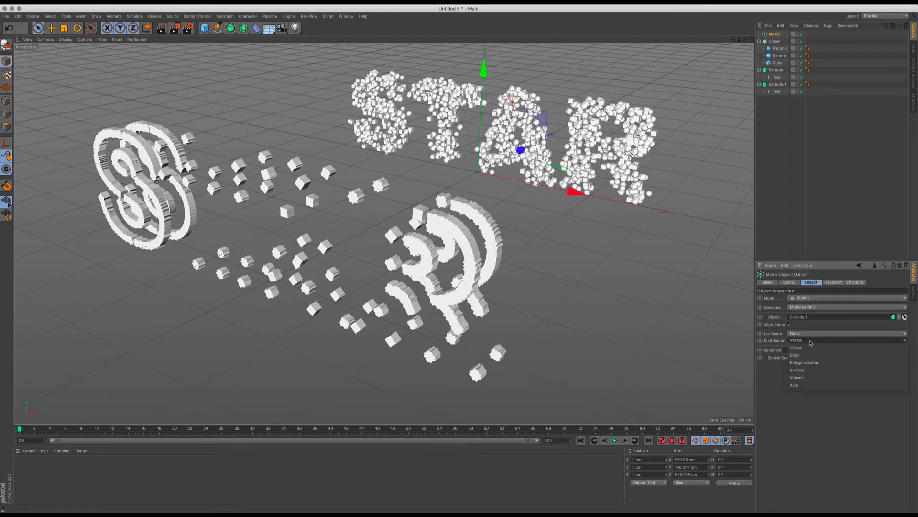
left_click(810, 378)
left_click(794, 359)
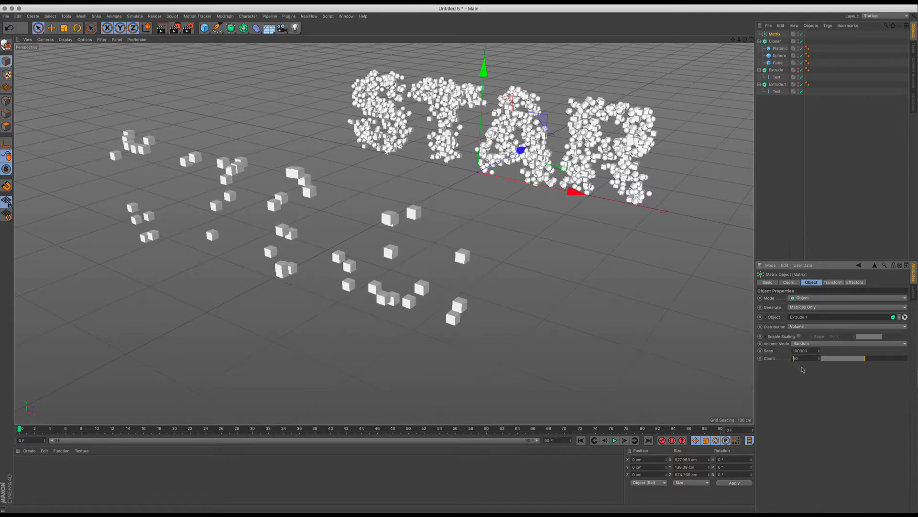
type("12")
key("Return")
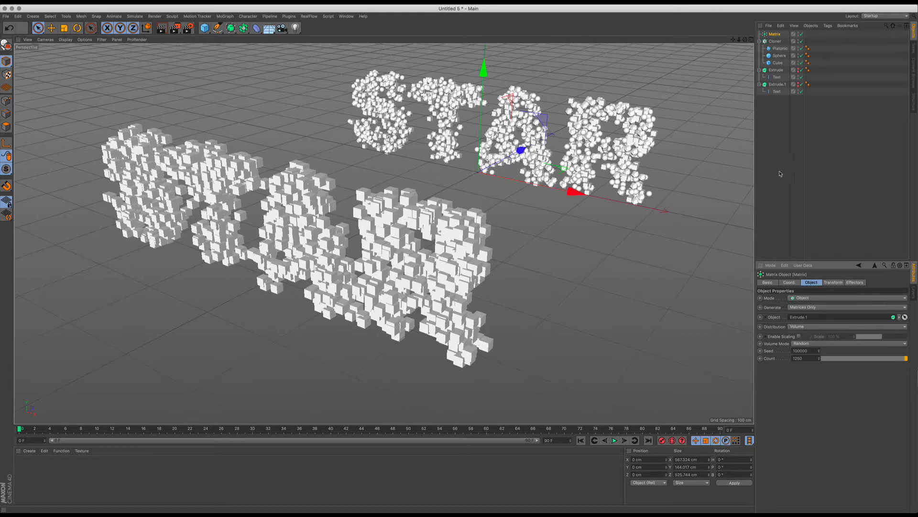
- Add an Inheritance effector to the Cloner
left_click(777, 42)
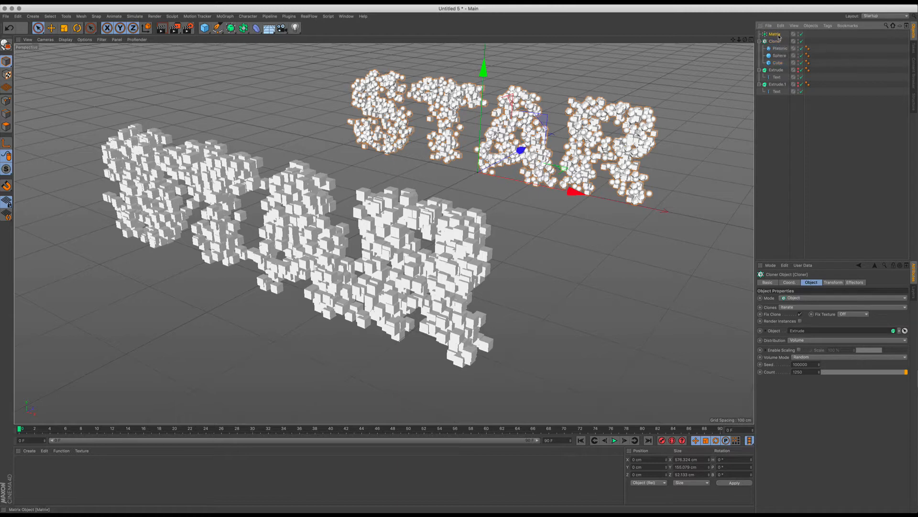
left_click(778, 35)
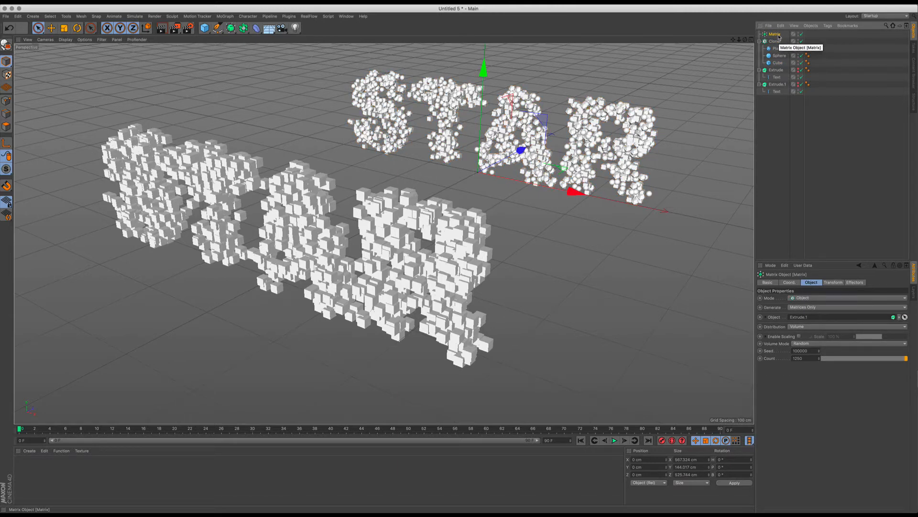
left_click(855, 282)
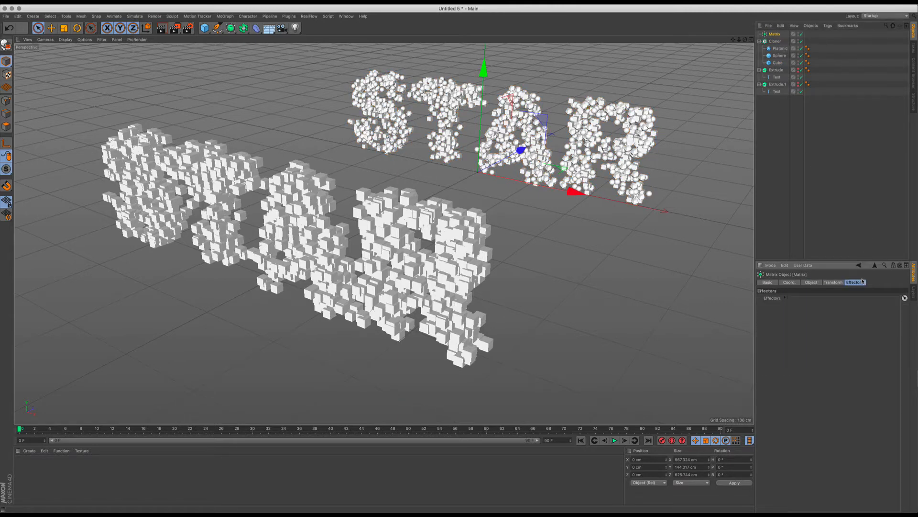
left_click(775, 41)
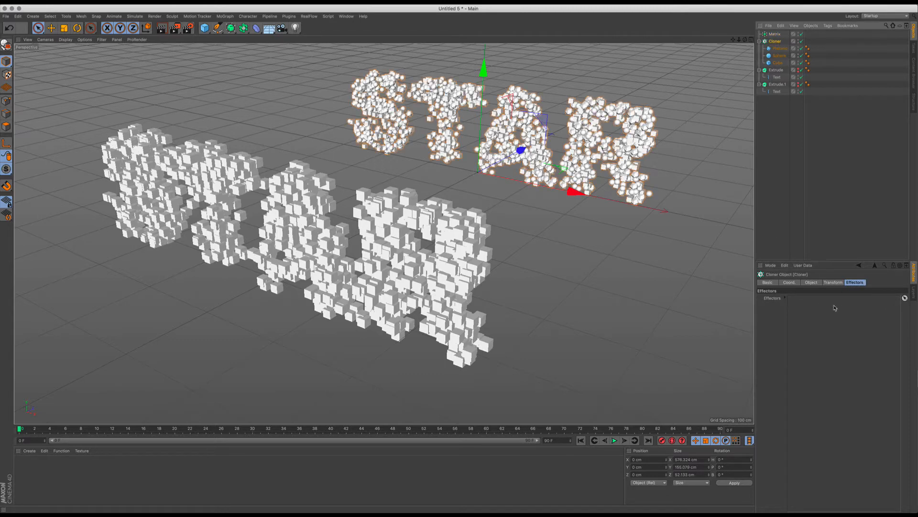
left_click(231, 17)
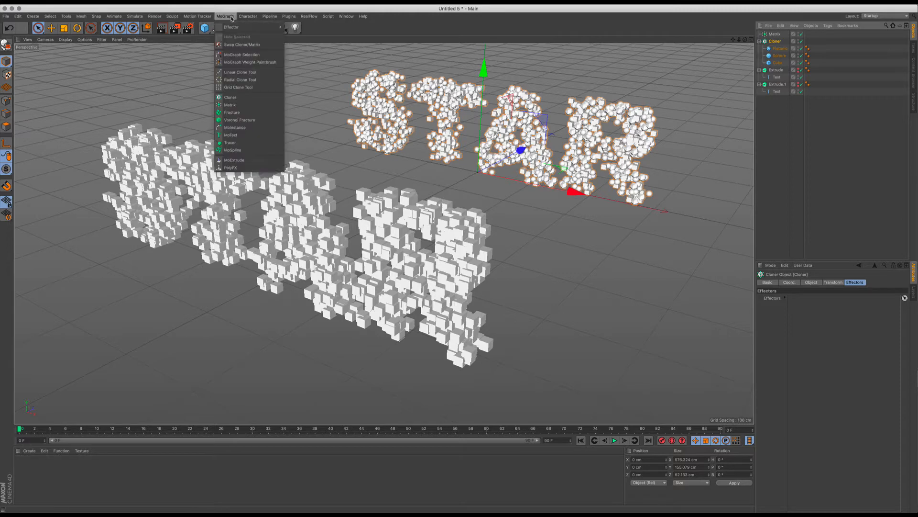
mouse_move(258, 27)
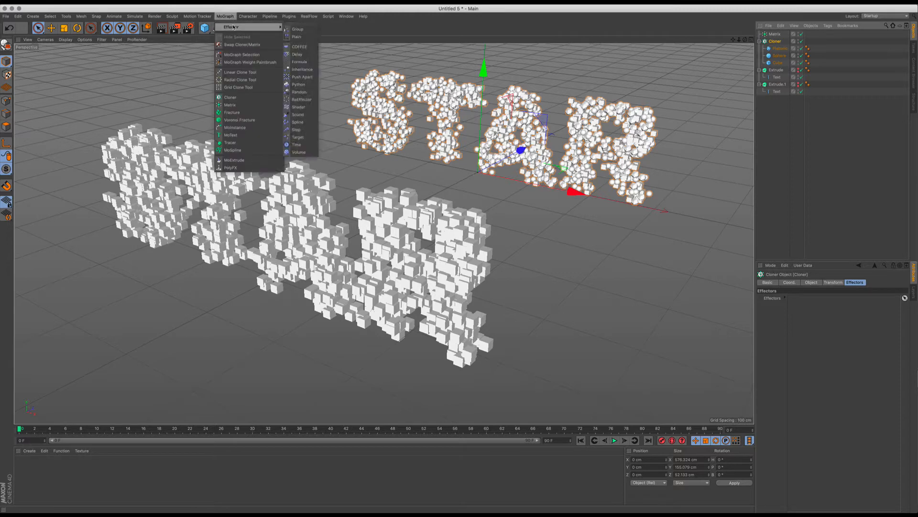
left_click(310, 72)
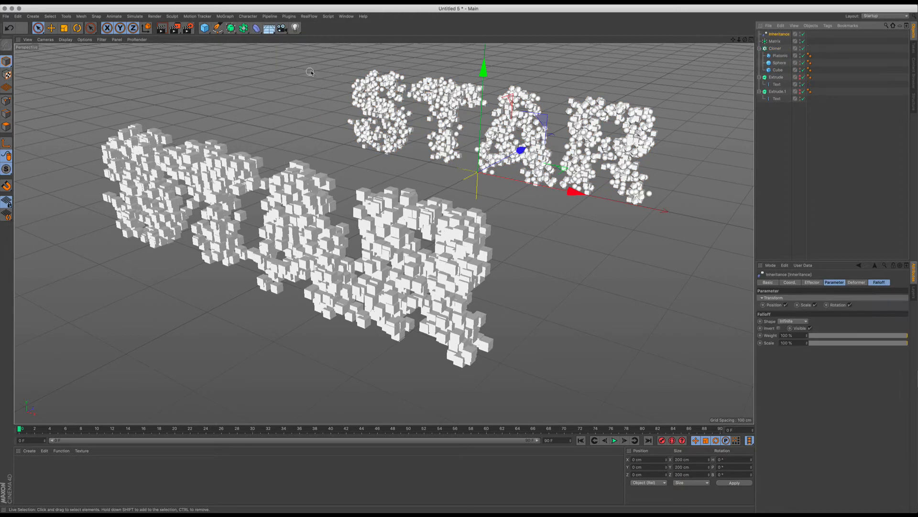
- Remove the Inheritance effector from the Cloner's effector list and add it back
left_click(775, 48)
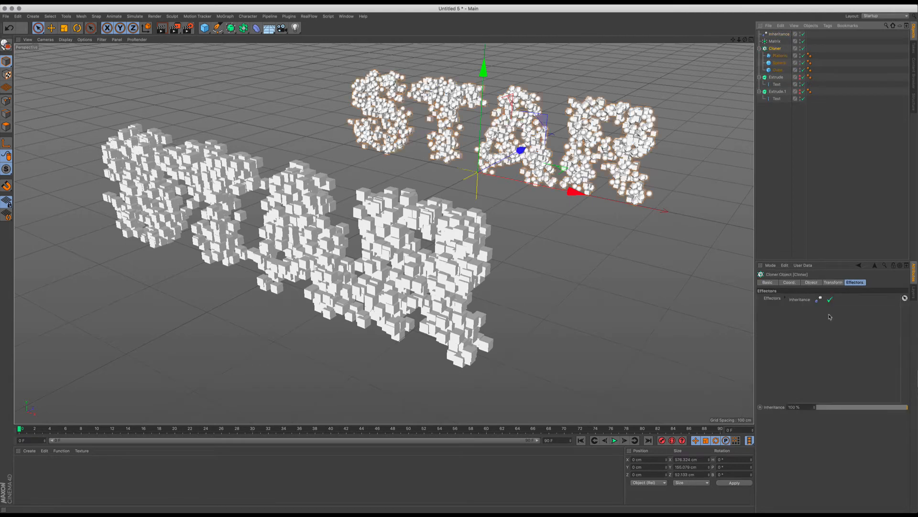
left_click(806, 301)
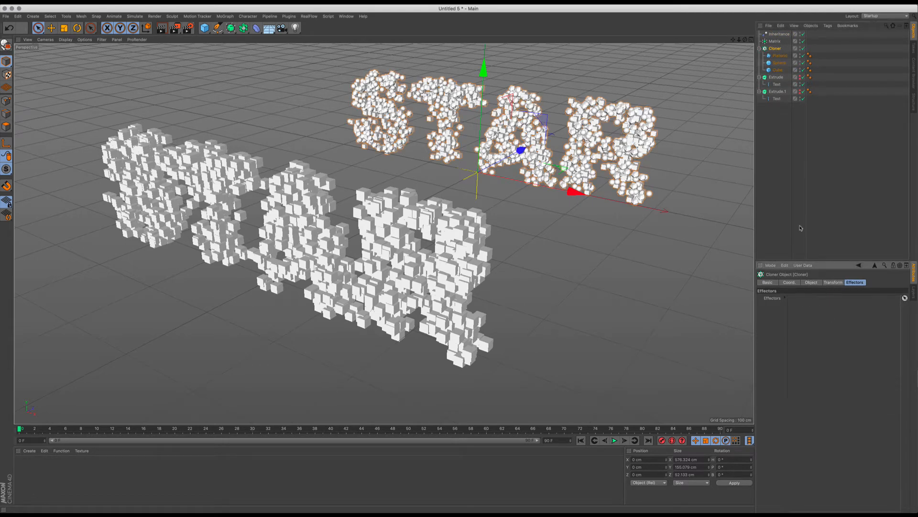
left_click_drag(779, 34, 809, 307)
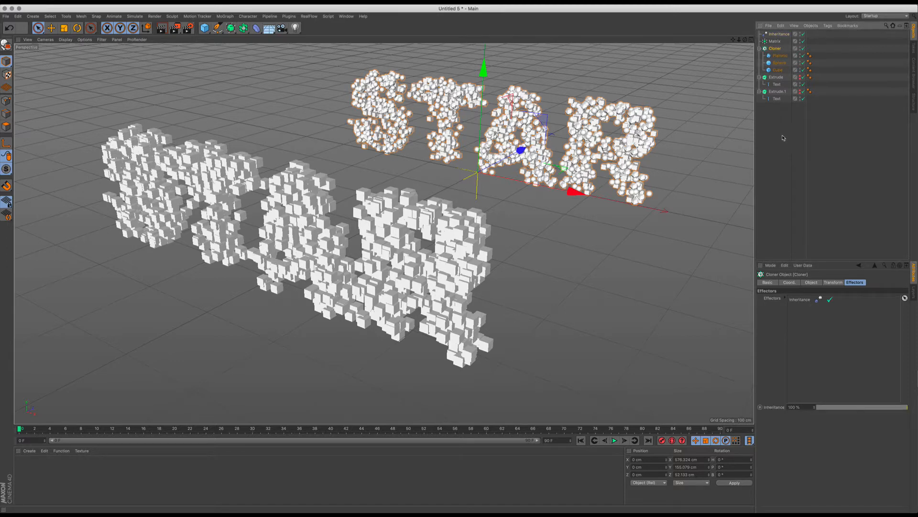
- Assign the Matrix as the Inheritance effector's object and enable Morph Motion Object
left_click(779, 34)
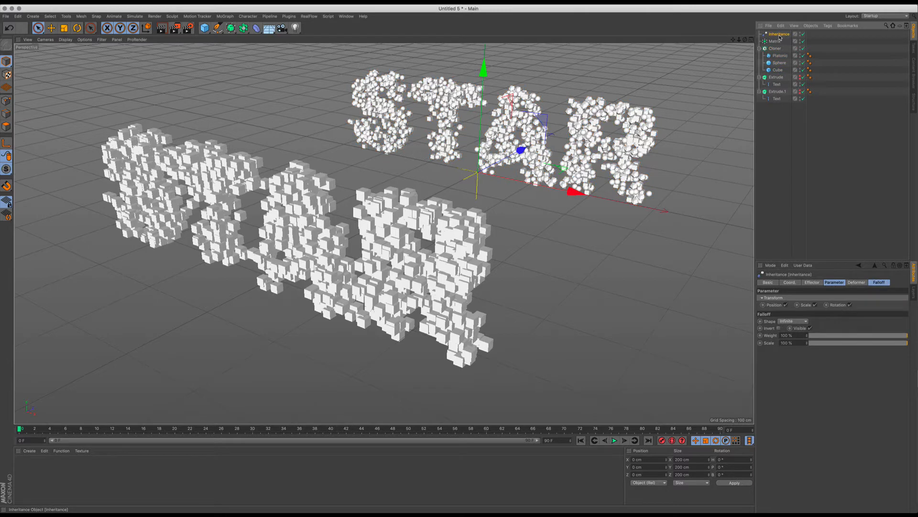
left_click(813, 283)
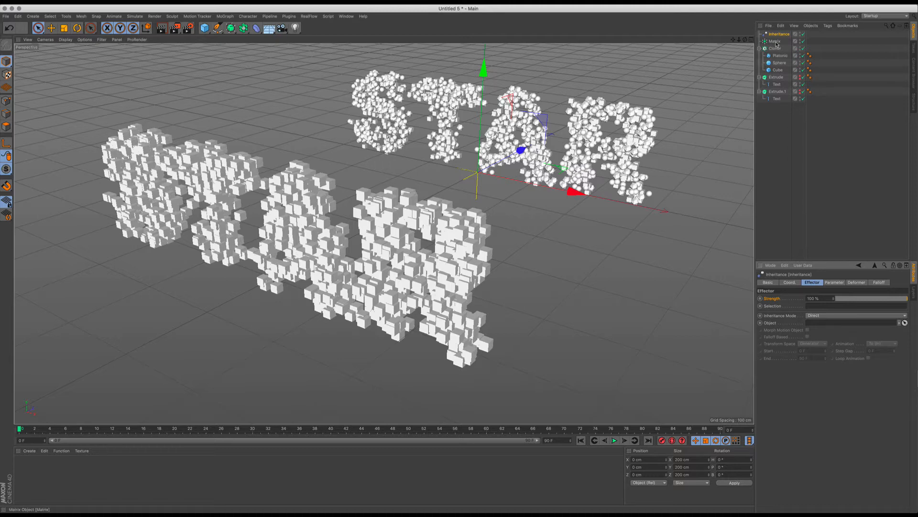
left_click_drag(775, 41, 820, 323)
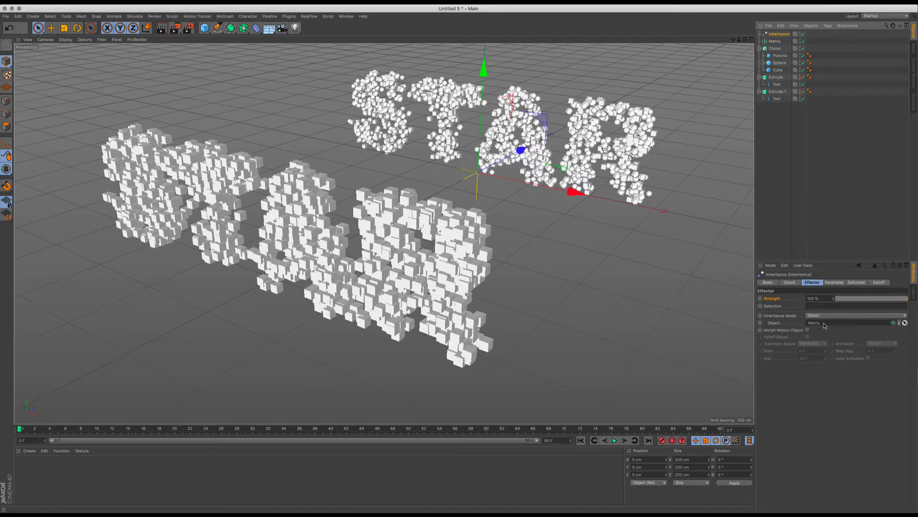
left_click(807, 330)
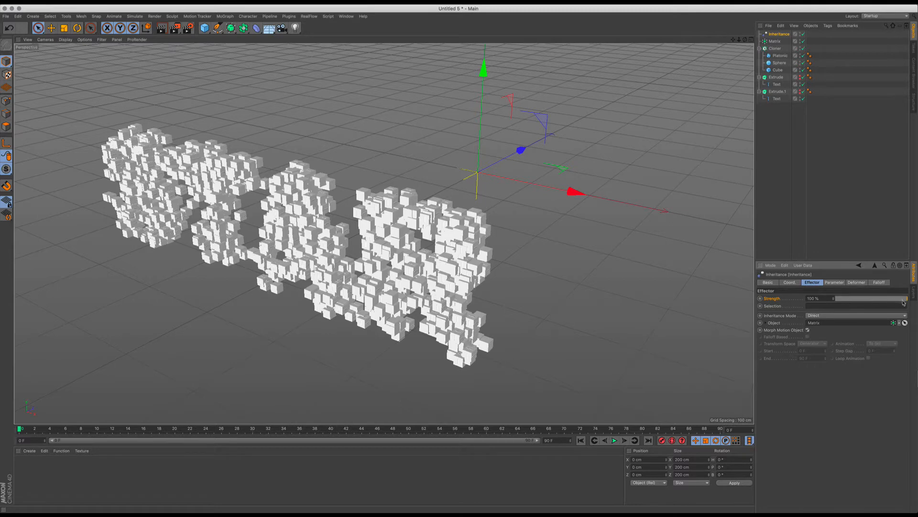
- Set the Inheritance effector's Strength to 100 % and render a preview of the STAR clones from a lower angle
mouse_move(908, 300)
left_mouse_down()
mouse_move(832, 315)
mouse_move(912, 311)
left_mouse_up()
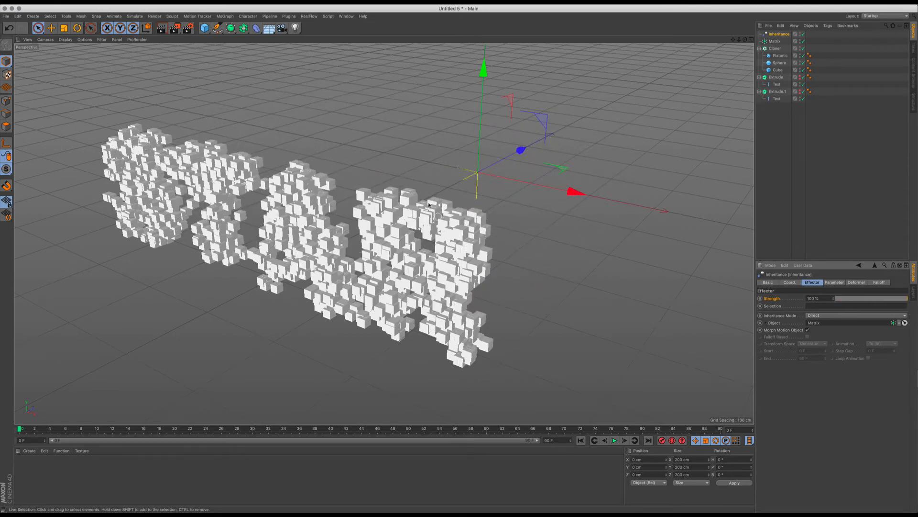
right_click_drag(425, 204, 401, 205, "alt")
left_click_drag(425, 205, 420, 165, "alt")
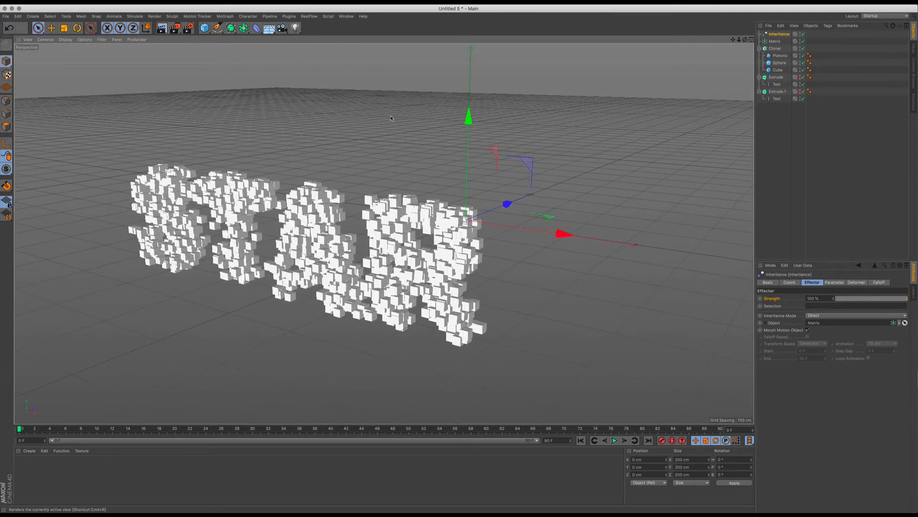
key("ctrl+r")
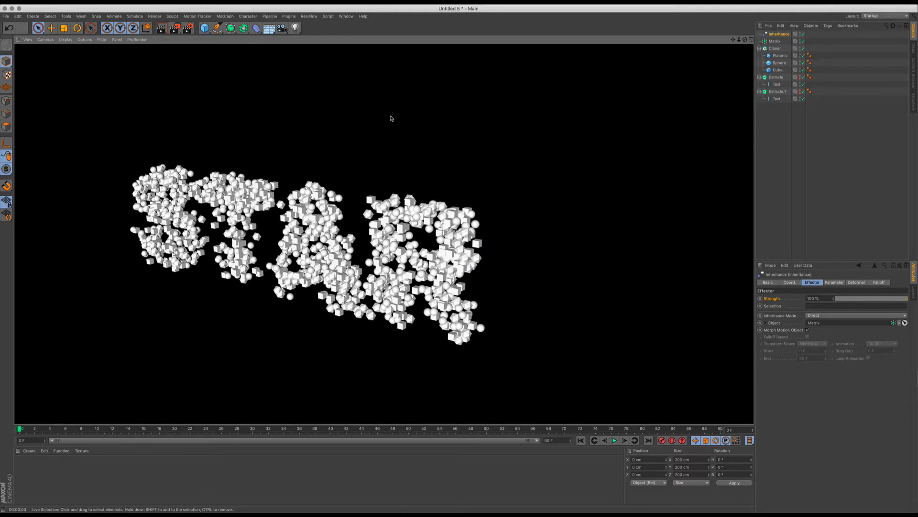
left_click(774, 123)
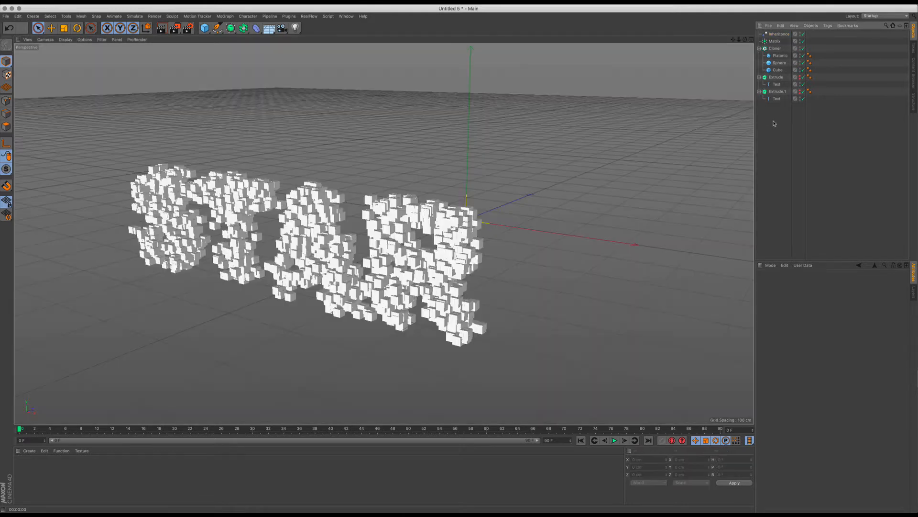
- Hide the Matrix in the editor and renderer, and render a closer preview of the clones
left_click(775, 42)
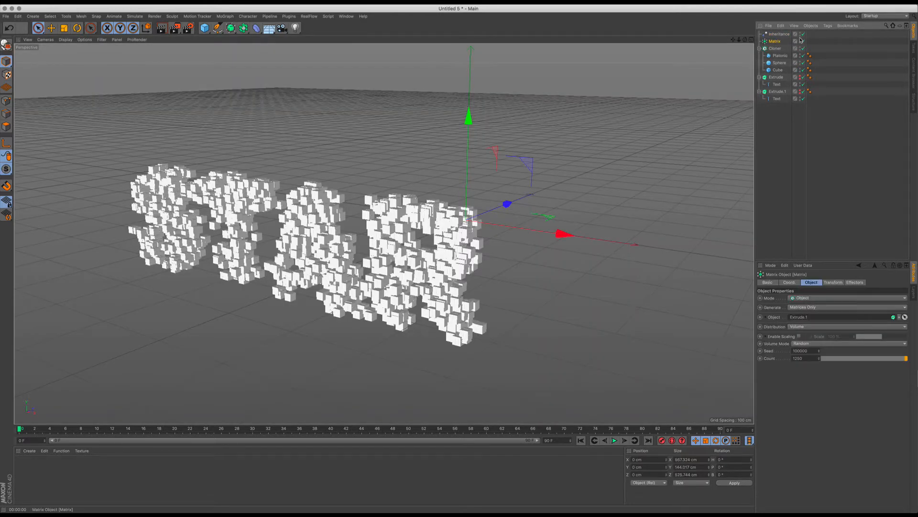
left_click(800, 41)
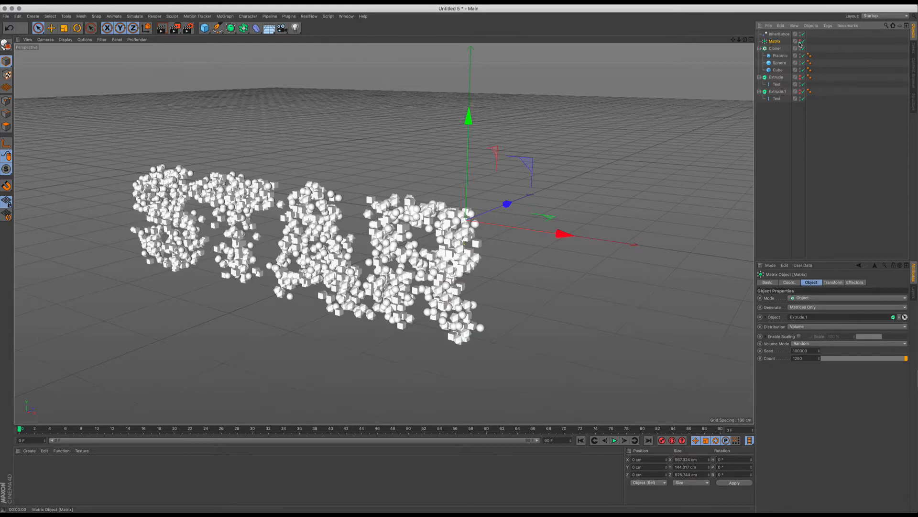
scroll(310, 223, "up", 3)
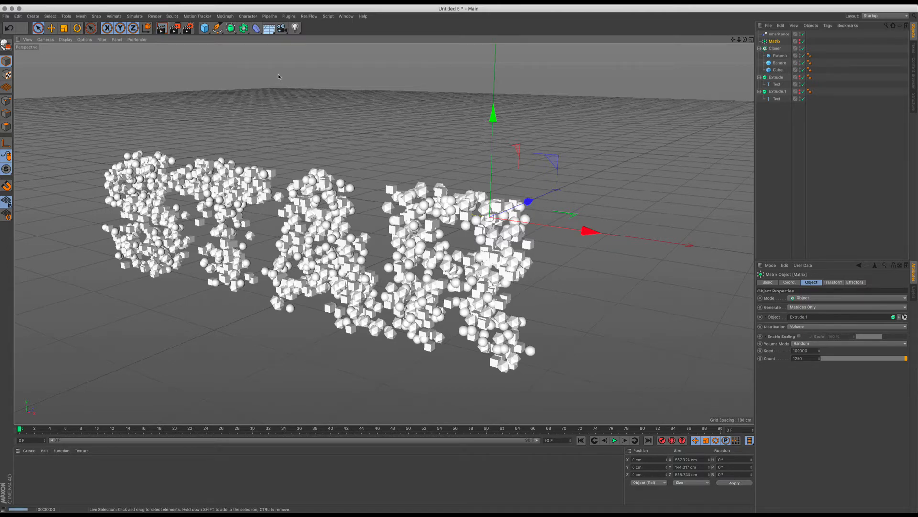
key("super+r")
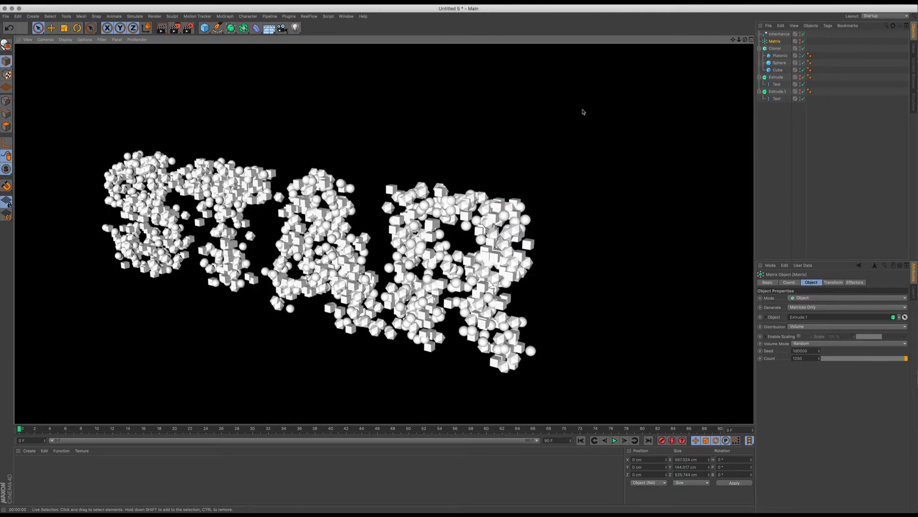
- Replace the text of the first Extrude's Text spline with WORLD
left_click(776, 99)
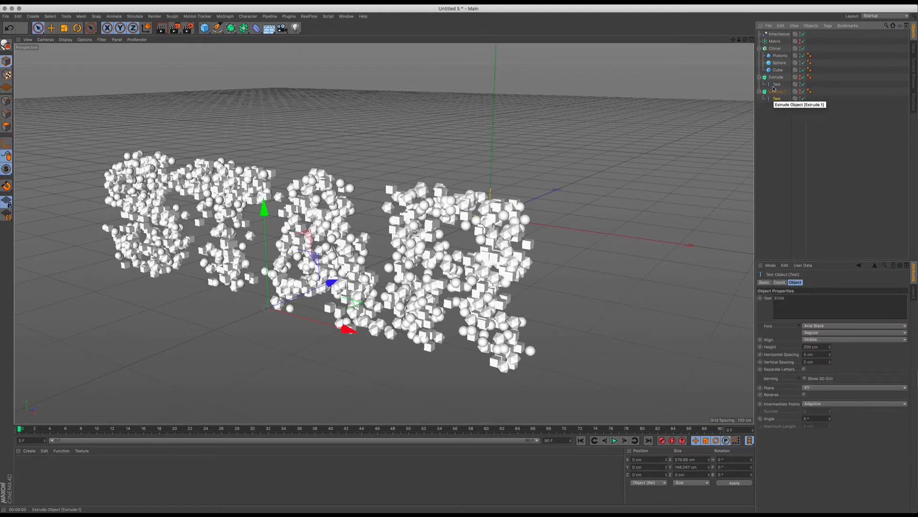
left_click(777, 84)
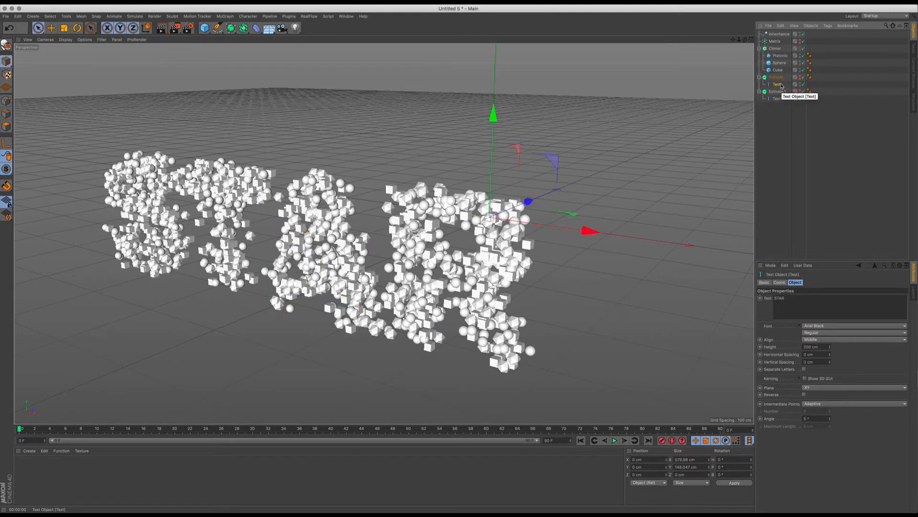
left_click_drag(791, 299, 768, 300)
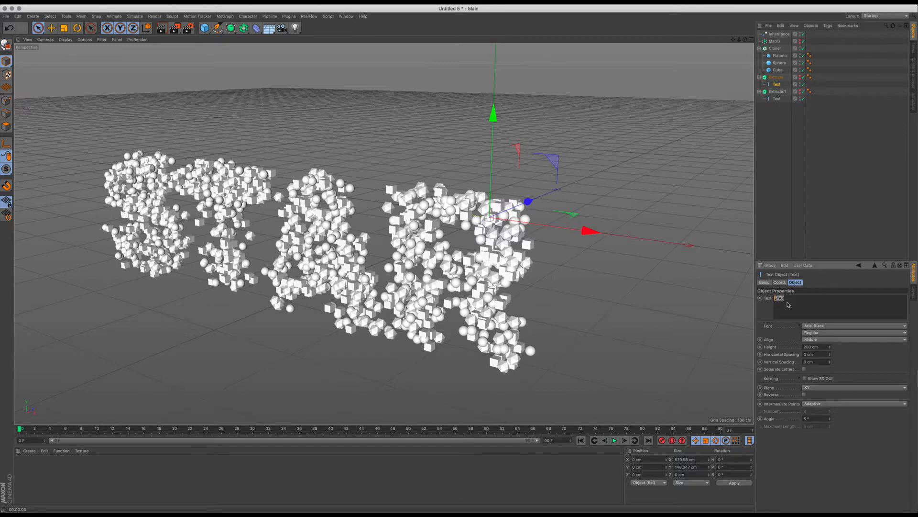
type("WORLD")
- Set the Inheritance effector's Strength to 0 % and frame the whole word WORLD in the perspective view
left_click(779, 34)
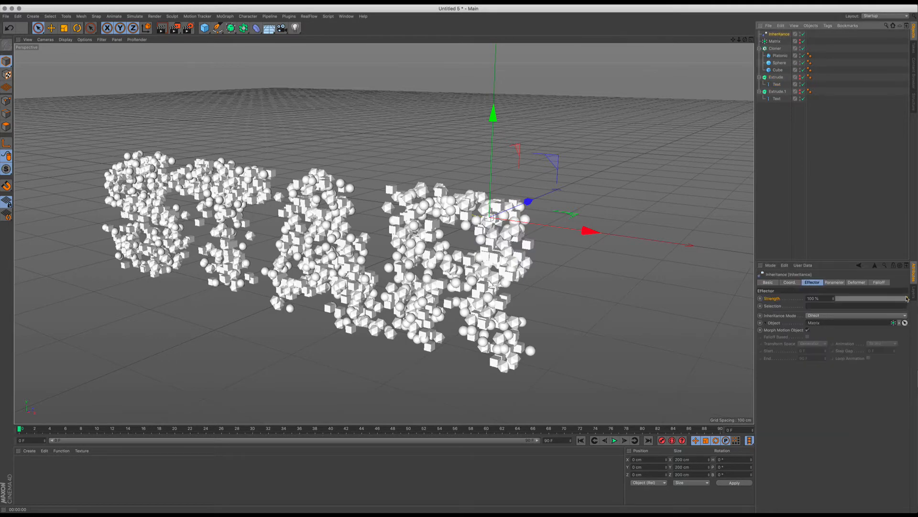
left_click_drag(907, 299, 833, 316)
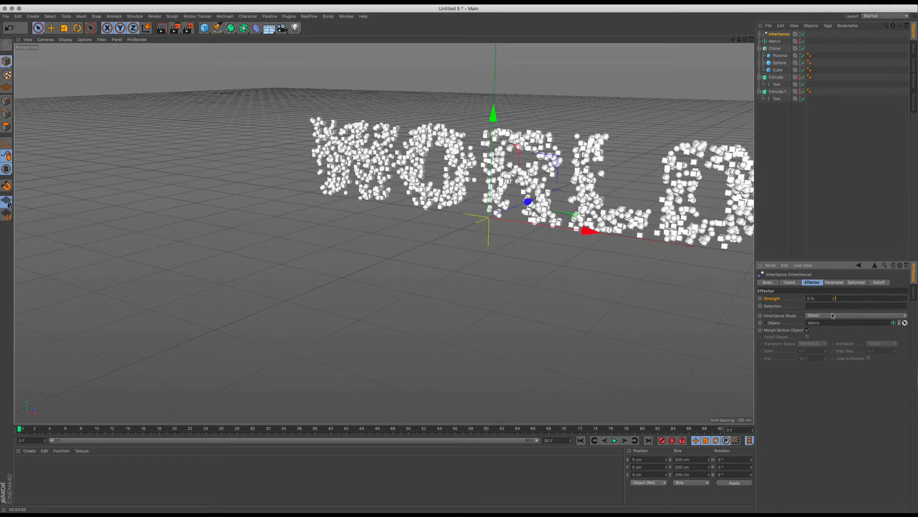
right_click_drag(495, 198, 383, 234, "alt")
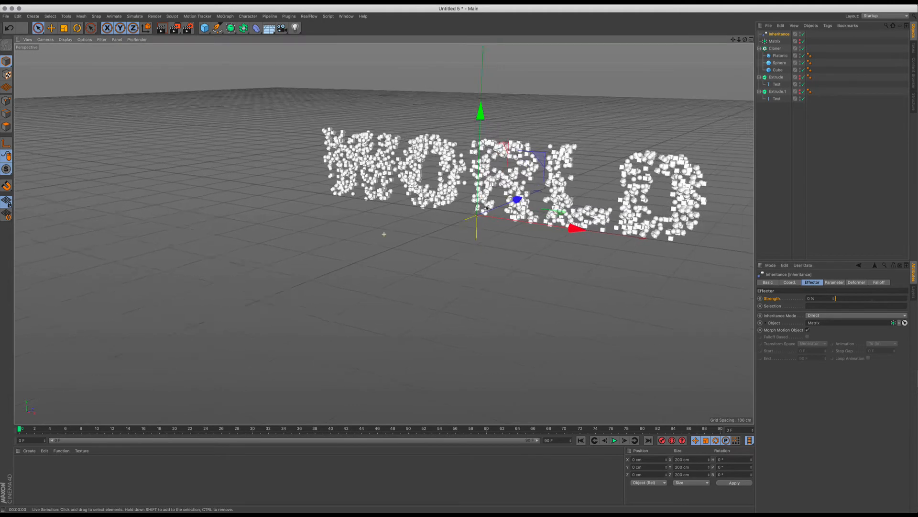
middle_click_drag(536, 193, 479, 206, "alt")
right_click_drag(479, 207, 490, 166, "alt")
middle_click_drag(549, 200, 507, 219, "alt")
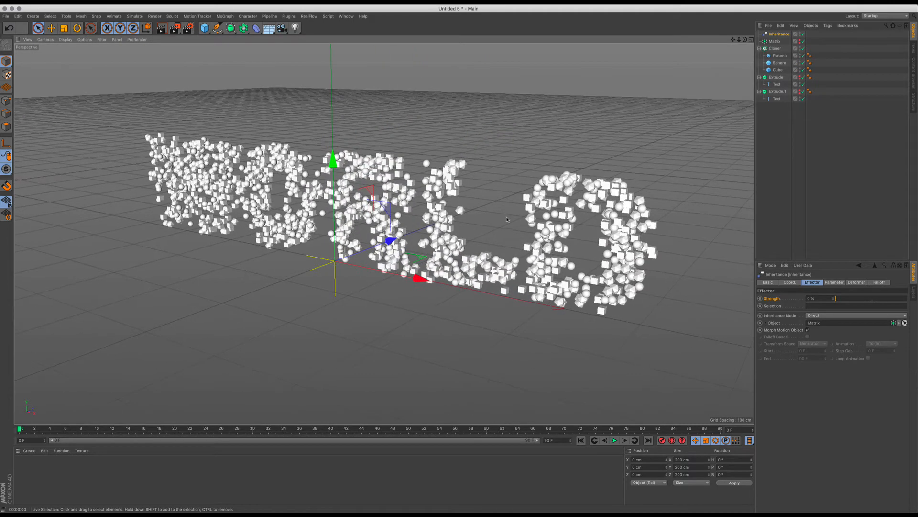
- Preview the morph between the two words by raising the Inheritance Strength to 74 % and returning it to 0 %
left_click_drag(835, 298, 890, 301)
right_click_drag(407, 211, 326, 227, "alt")
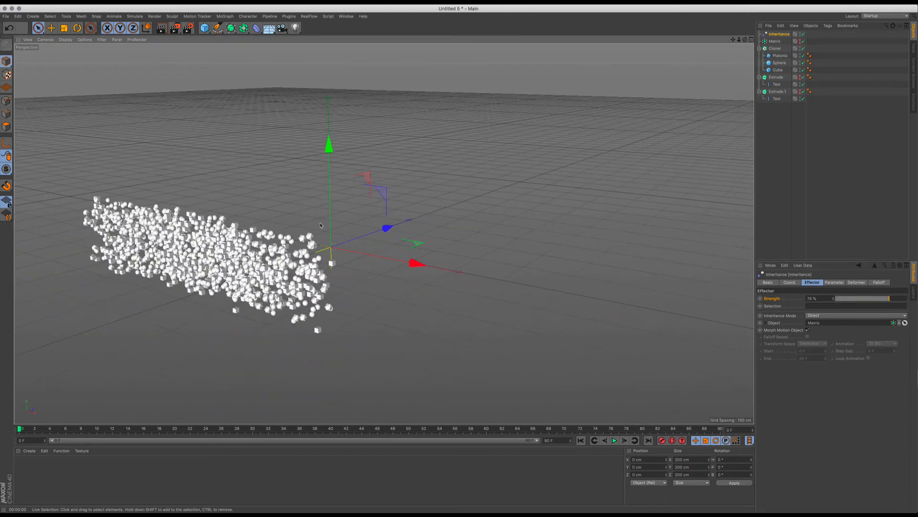
left_click_drag(324, 230, 329, 219, "alt")
middle_click_drag(350, 218, 382, 239, "alt")
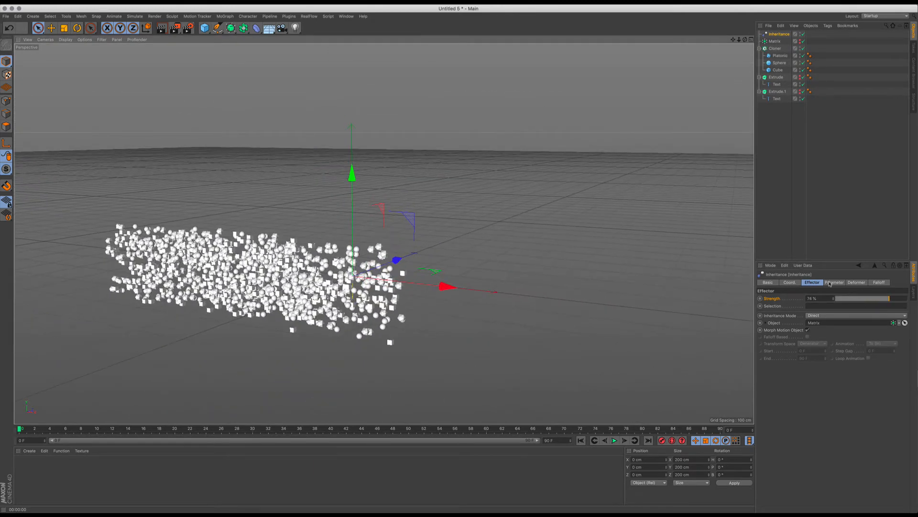
left_click_drag(890, 300, 828, 311)
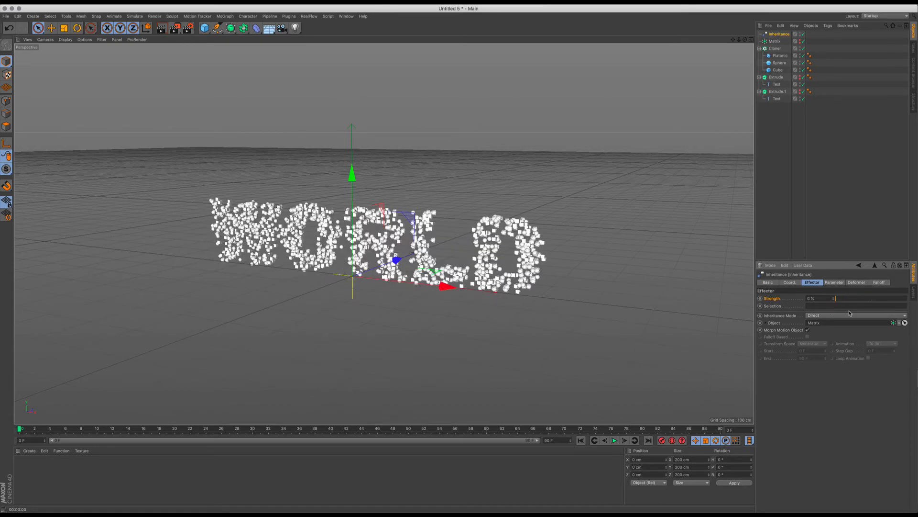
- Load the material presets from the MercyMat file into the scene
left_click(34, 453)
left_click(74, 411)
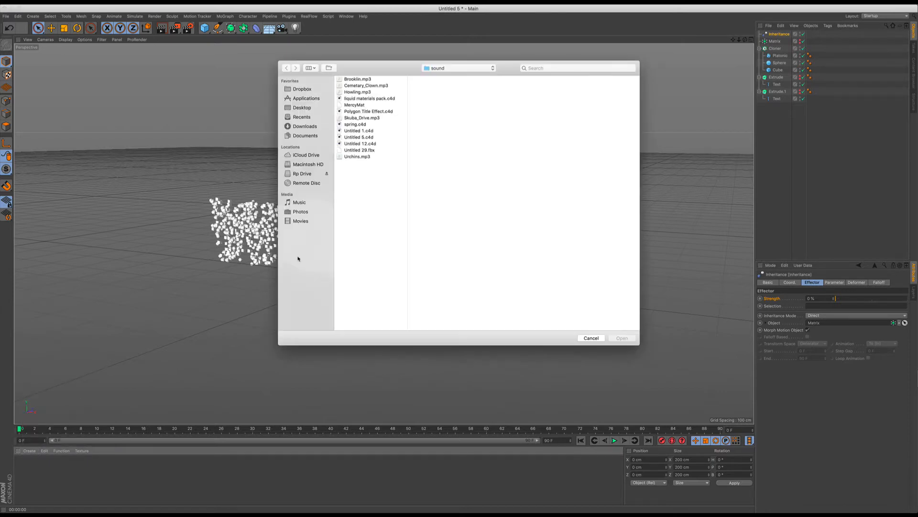
left_click(360, 105)
left_click(628, 340)
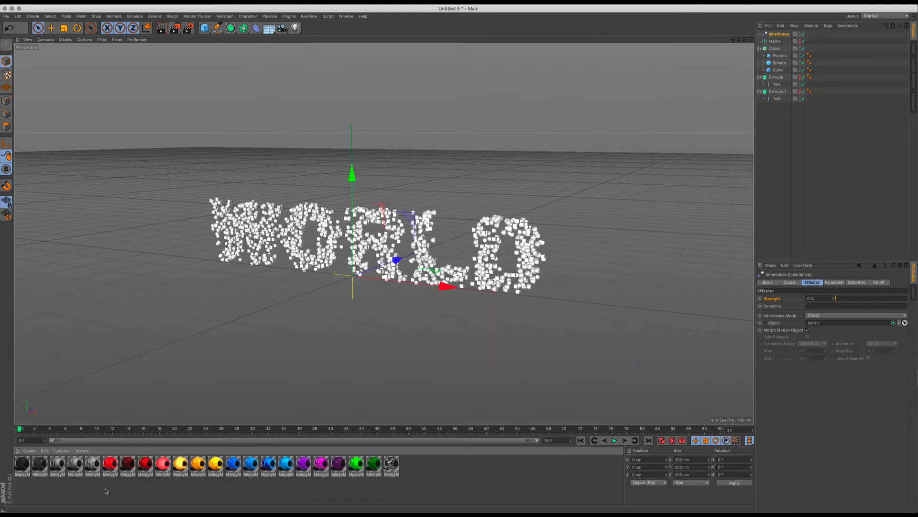
- Apply the bright red material to the Platonic, the dark red one to the Sphere and a yellow one to the Cube
left_click_drag(113, 467, 781, 56)
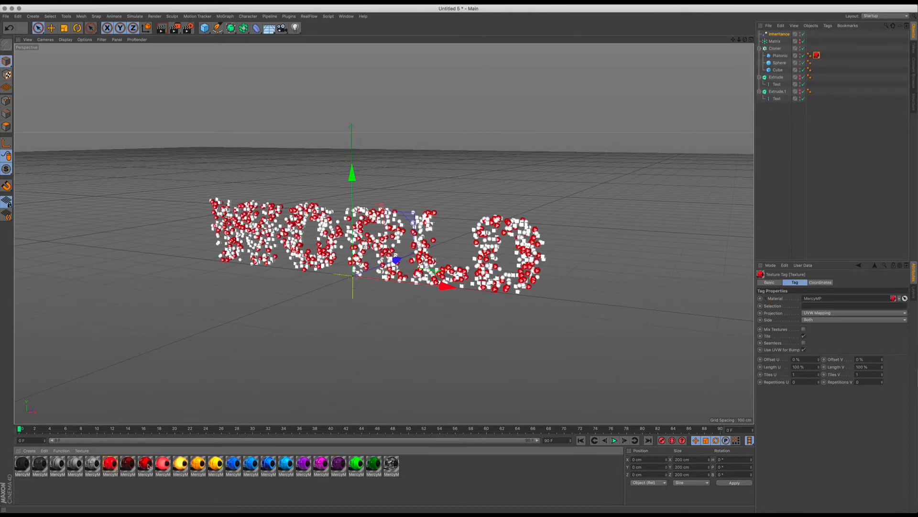
left_click_drag(130, 465, 775, 63)
left_click_drag(543, 255, 779, 70)
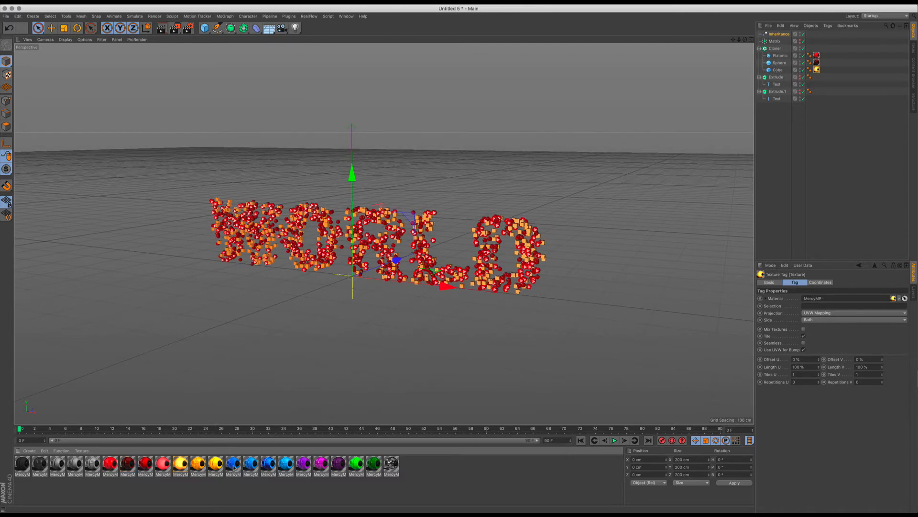
- Apply a blue material to the Sphere over its dark red one and inspect the coloured clones up close
left_click_drag(233, 466, 783, 64)
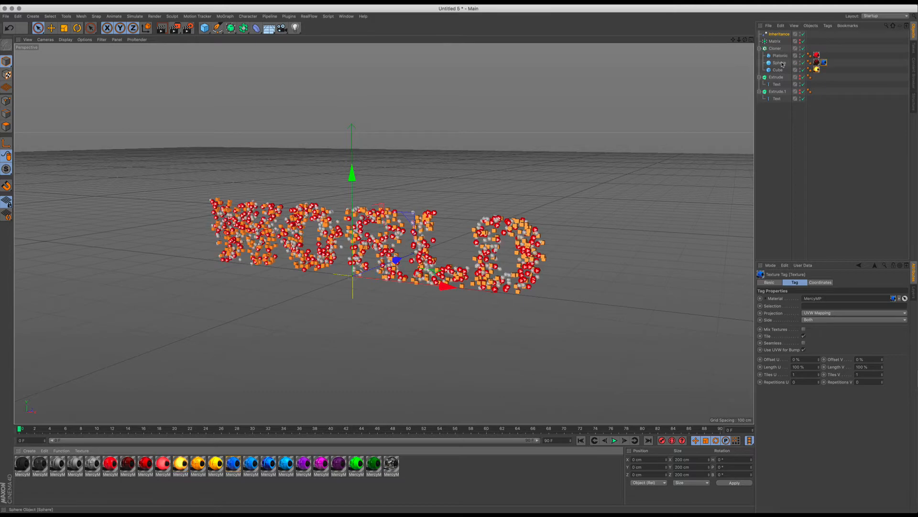
scroll(393, 227, "up", 2)
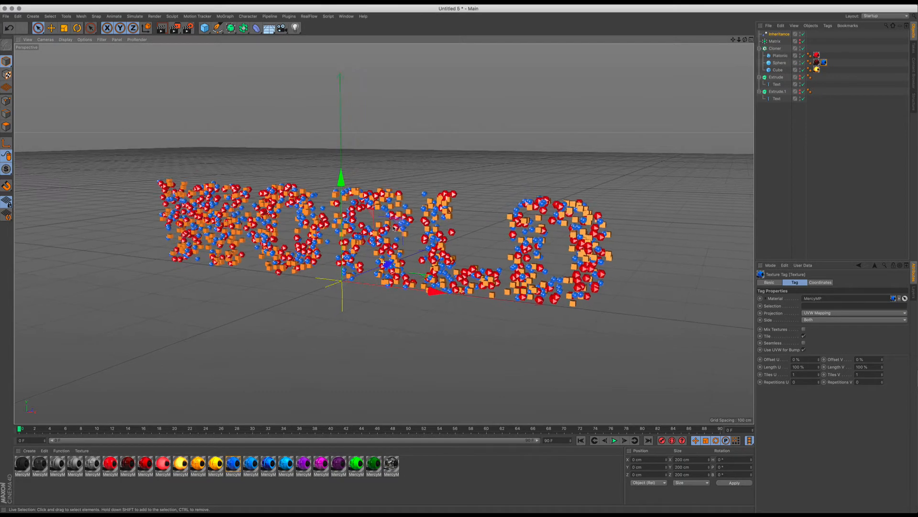
scroll(394, 227, "up", 2)
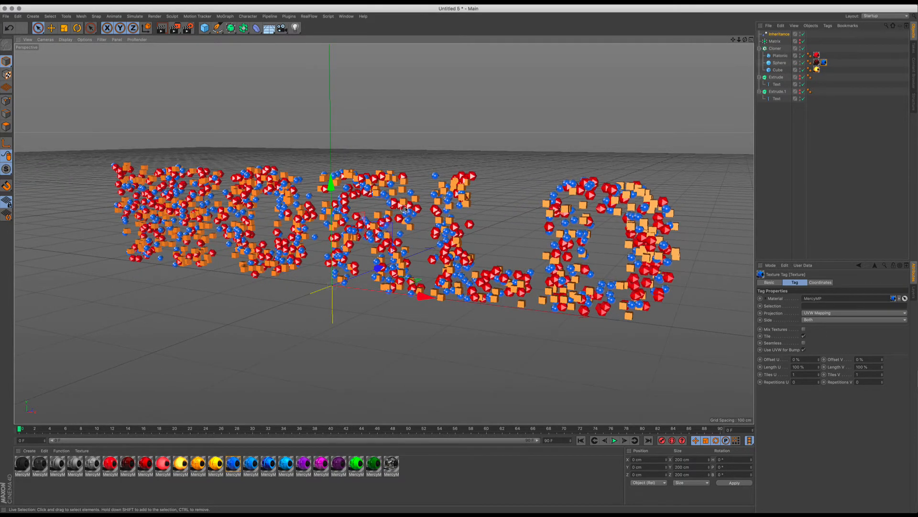
- Add a Floor object and lower it to a Y position of about -10.5 cm beneath the text
scroll(408, 196, "down", 4)
mouse_move(408, 195)
left_mouse_down("alt")
mouse_move(401, 212)
mouse_move(412, 182)
left_mouse_up("alt")
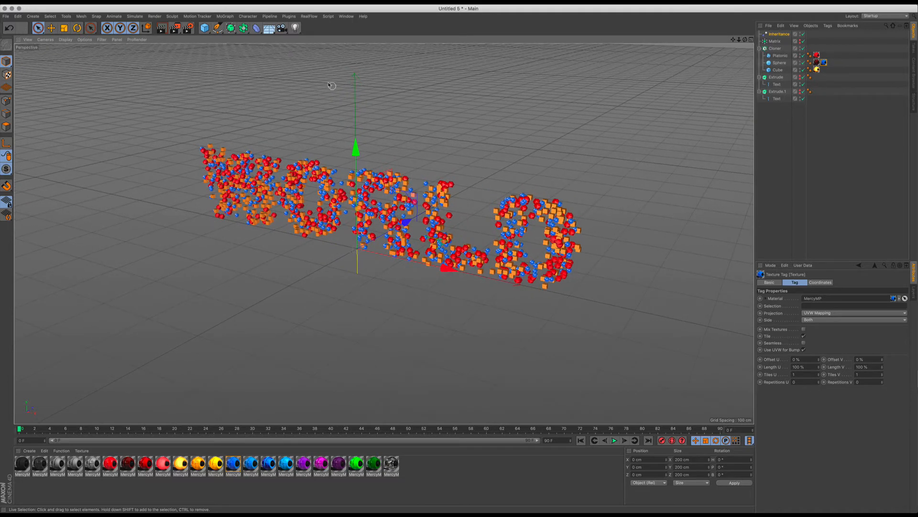
left_click(269, 28)
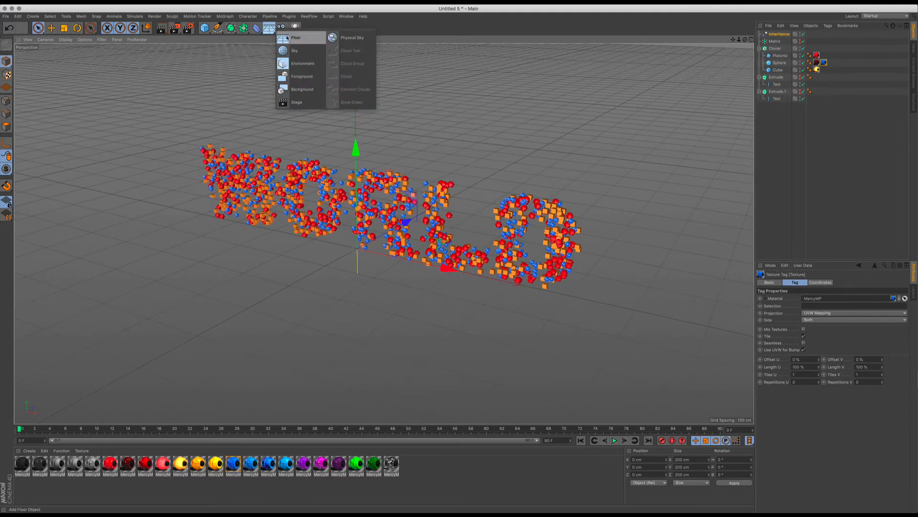
left_click(297, 37)
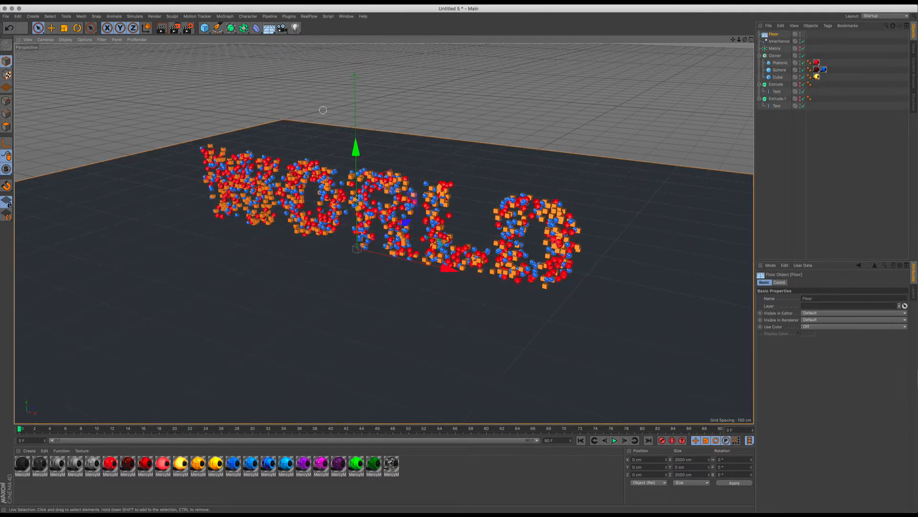
scroll(359, 173, "up", 3)
left_click_drag(355, 158, 354, 167)
scroll(372, 215, "up", 2)
left_click_drag(373, 213, 365, 189, "alt")
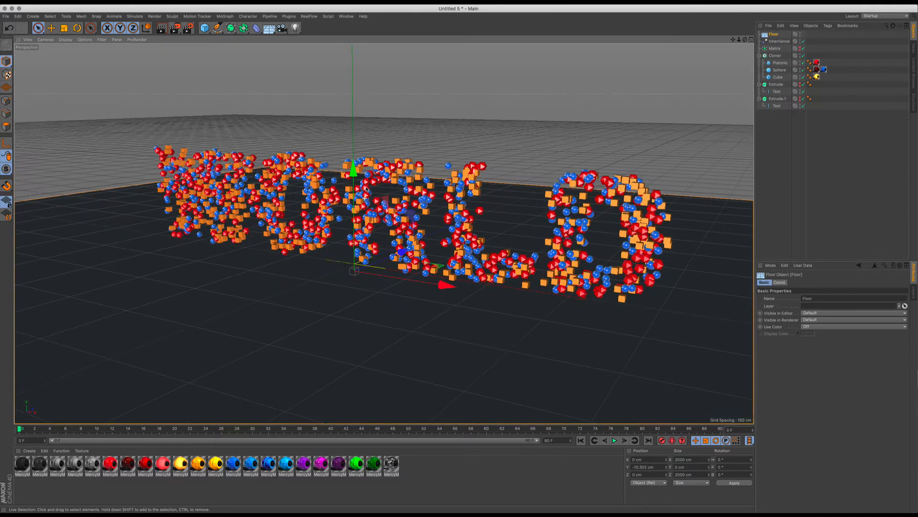
- Add a Physical Sky and frame the word WORLD from its opposite side angle in the perspective view
left_click(269, 29)
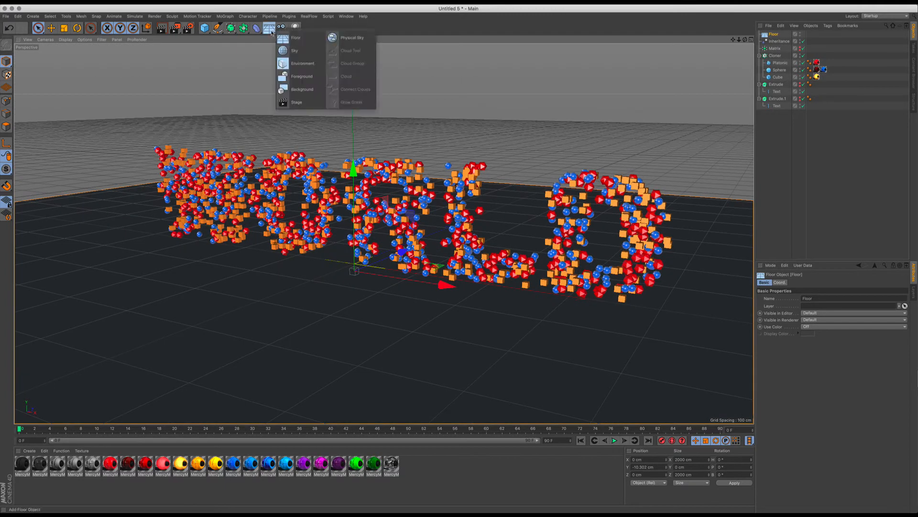
left_click(352, 38)
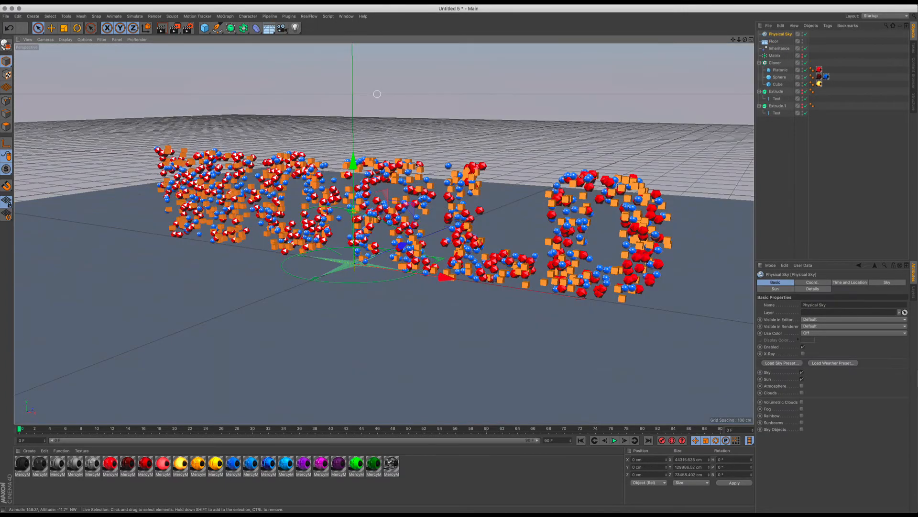
left_click_drag(377, 94, 471, 181, "alt")
middle_click_drag(471, 180, 235, 192, "alt")
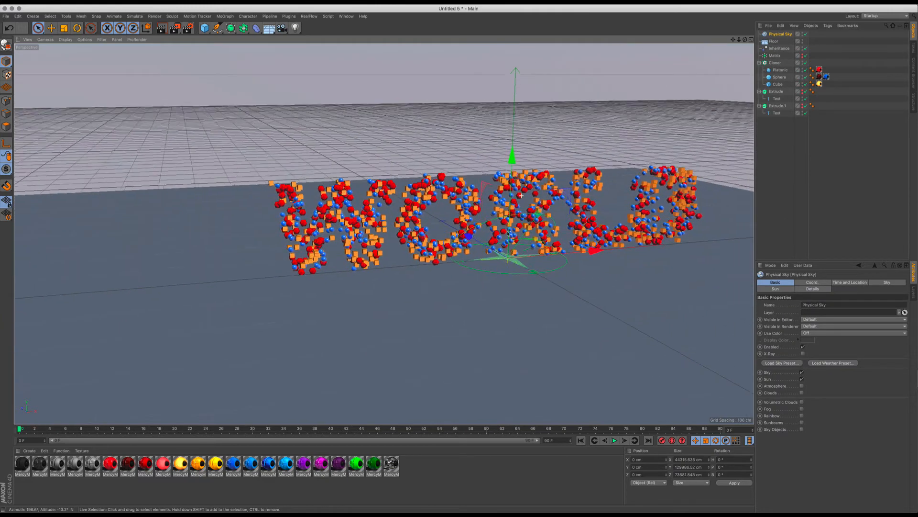
right_click_drag(531, 218, 510, 207, "alt")
middle_click_drag(510, 208, 427, 202, "alt")
right_click_drag(427, 202, 453, 209, "alt")
middle_click_drag(461, 199, 454, 198, "alt")
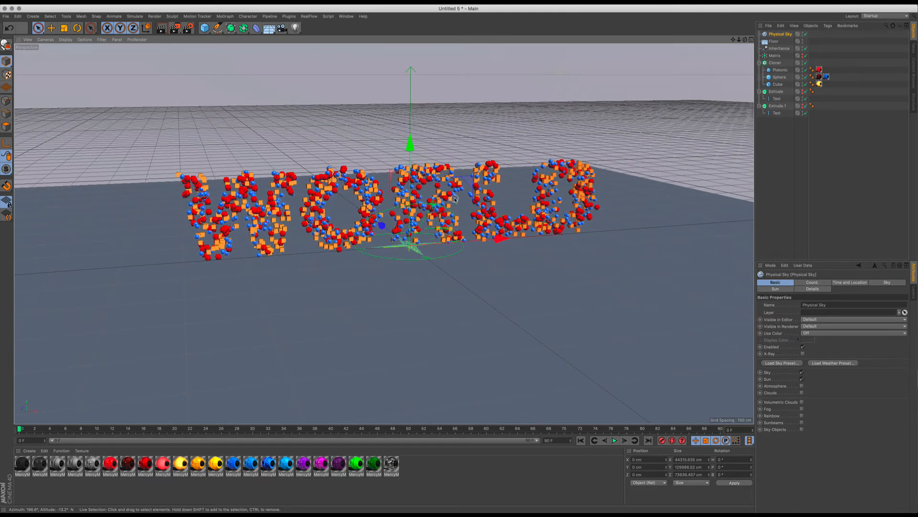
- Set the Inheritance effector's strength to 0 % and render a preview of the WORLD text up close
left_click(785, 48)
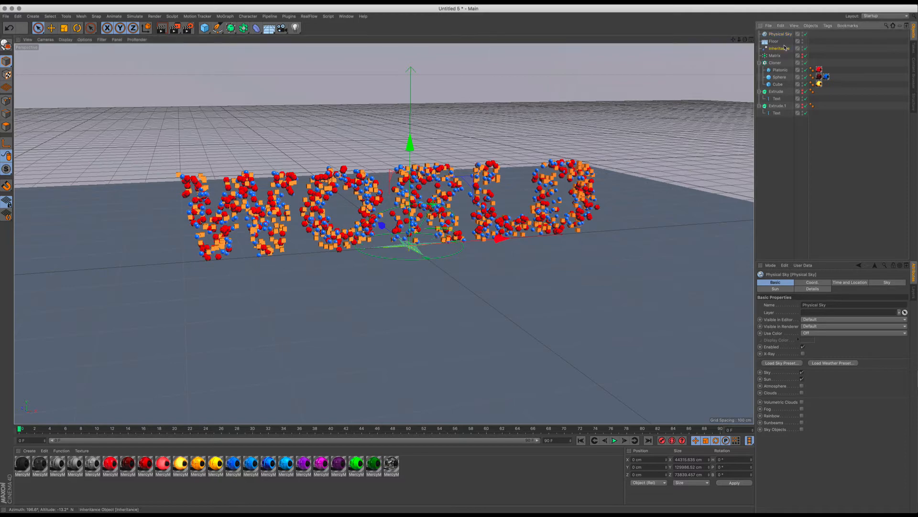
mouse_move(838, 300)
left_mouse_down()
mouse_move(916, 307)
mouse_move(831, 312)
left_mouse_up()
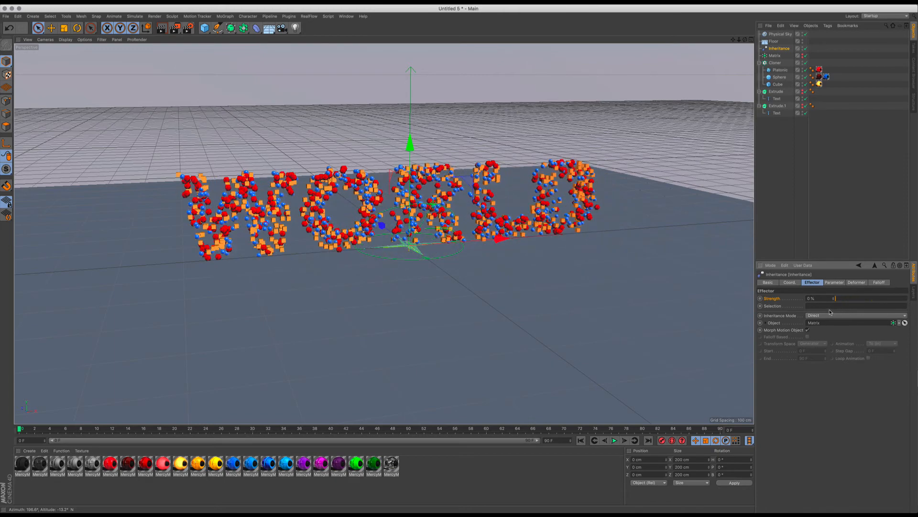
right_click_drag(456, 222, 459, 196, "alt")
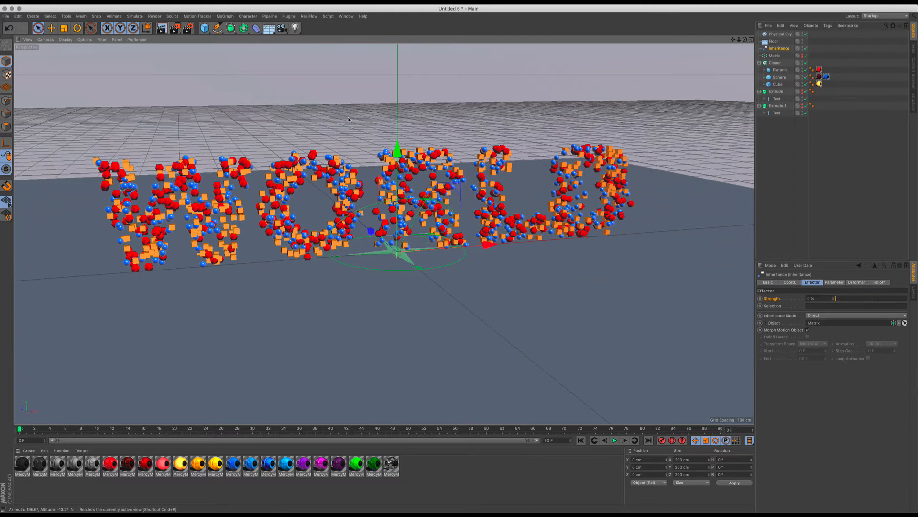
key("super+r")
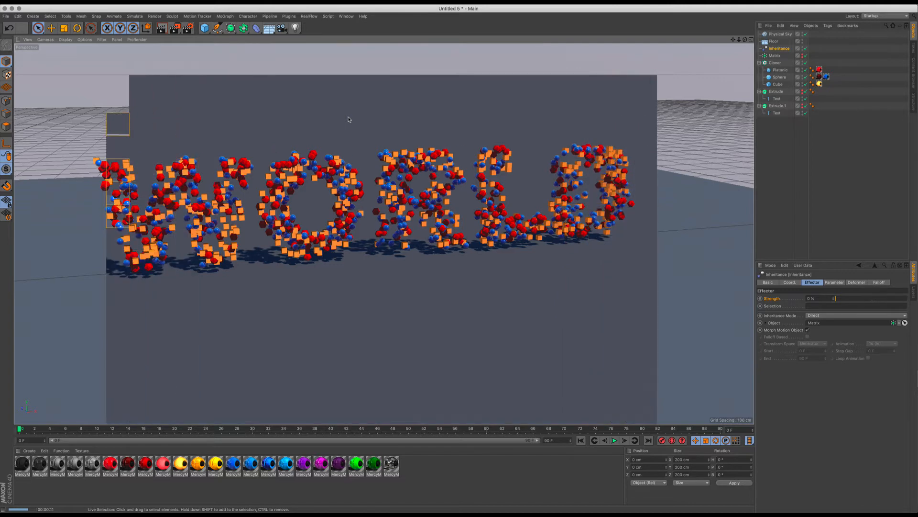
- Add the Ambient Occlusion effect to the render settings
left_click(189, 31)
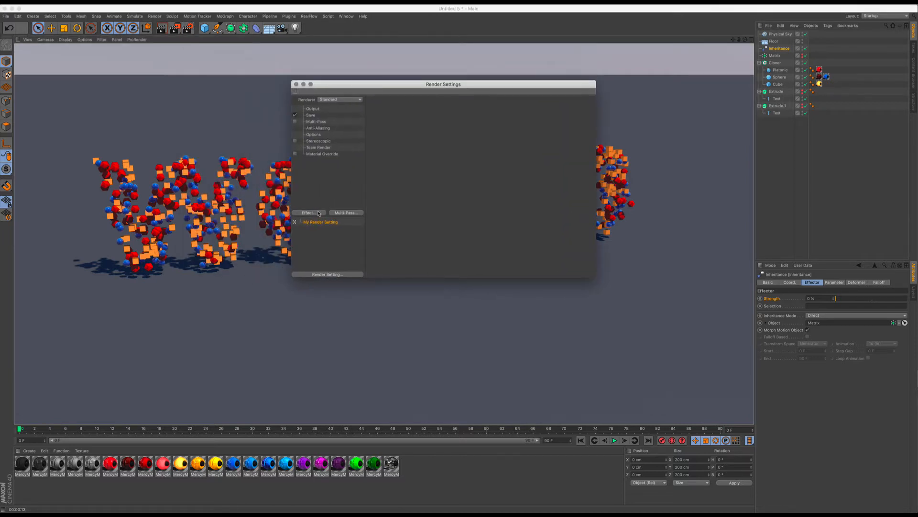
left_click(319, 213)
left_click(365, 260)
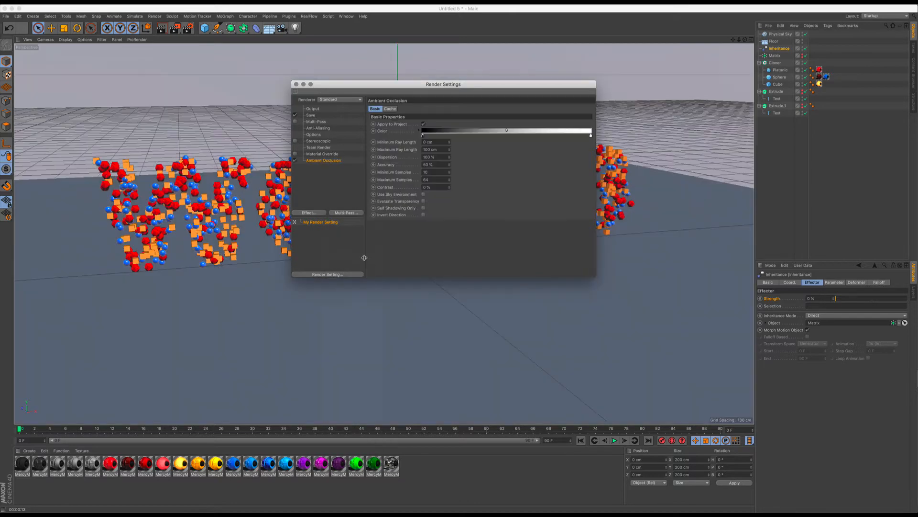
left_click(296, 84)
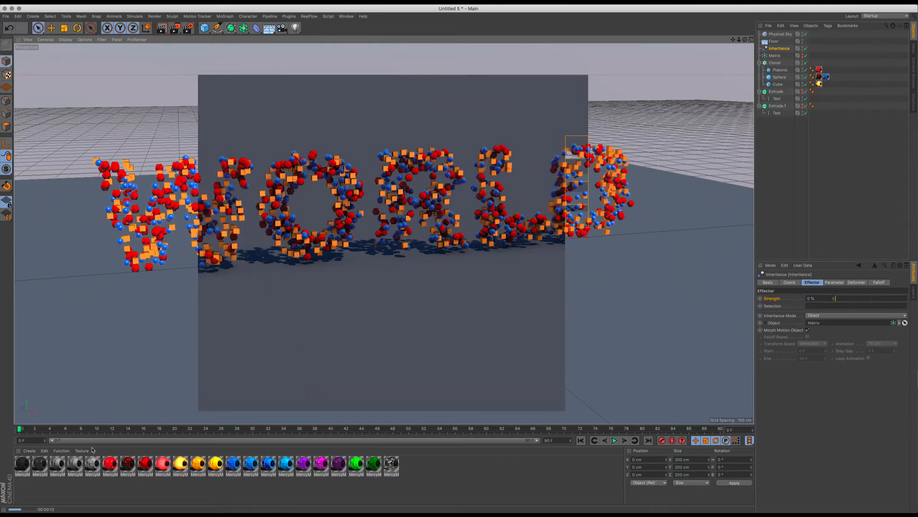
- Apply the reflective chrome-like MercyMP material to the Floor and render a preview of the reflections
left_click(59, 465)
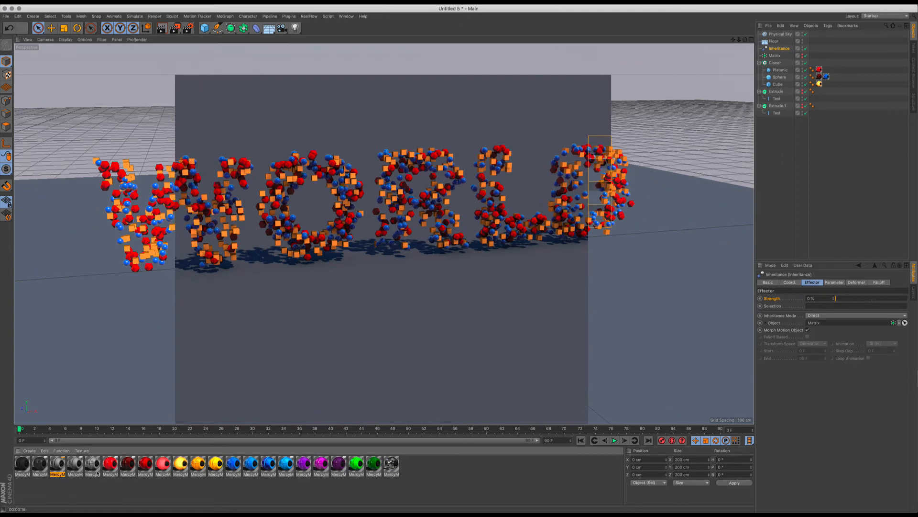
left_click_drag(391, 463, 759, 261)
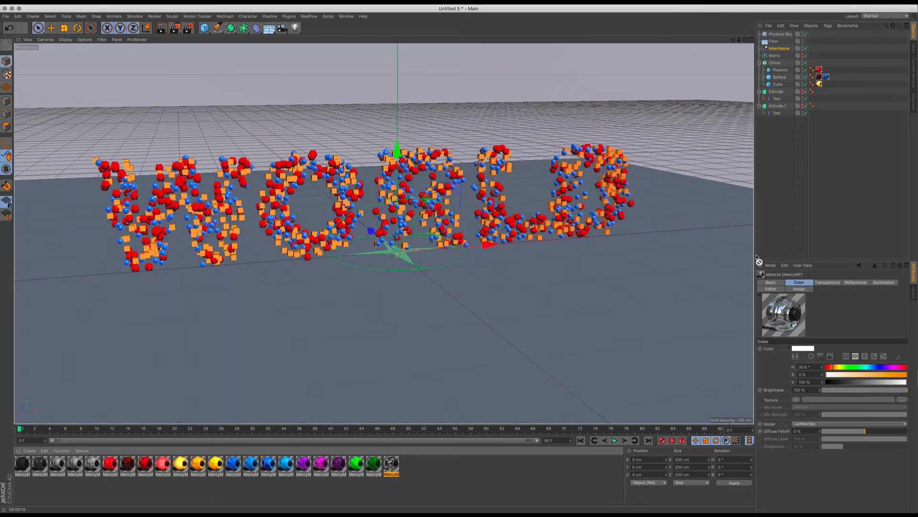
left_click_drag(776, 42, 776, 42)
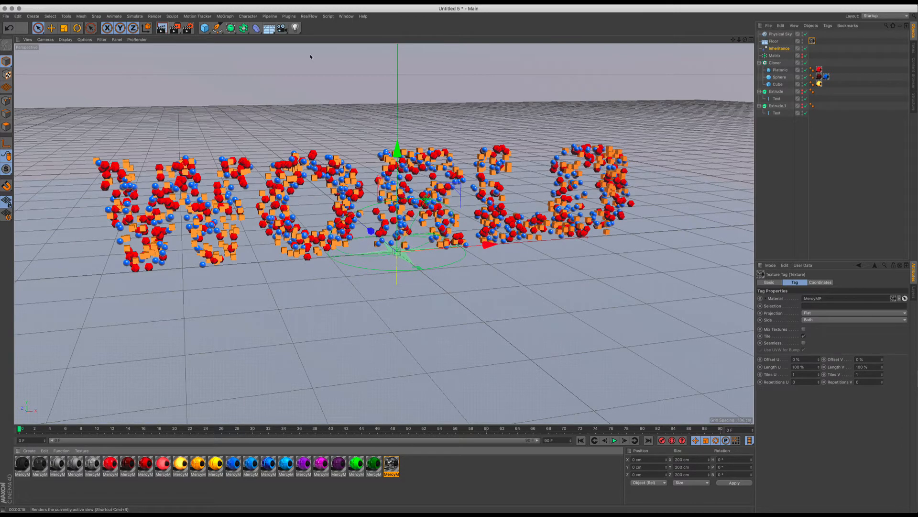
key("super+r")
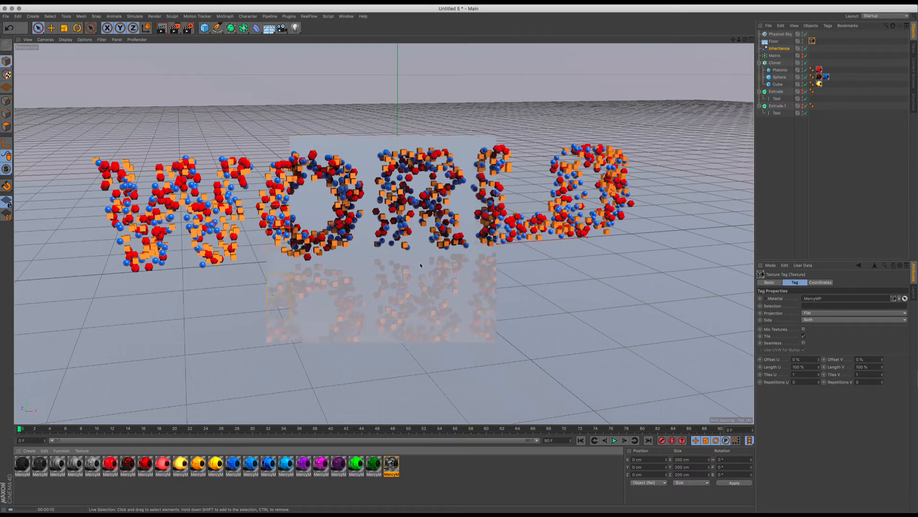
- Raise the Inheritance effector's strength to 100 % to morph the clones fully into STAR
left_click(784, 48)
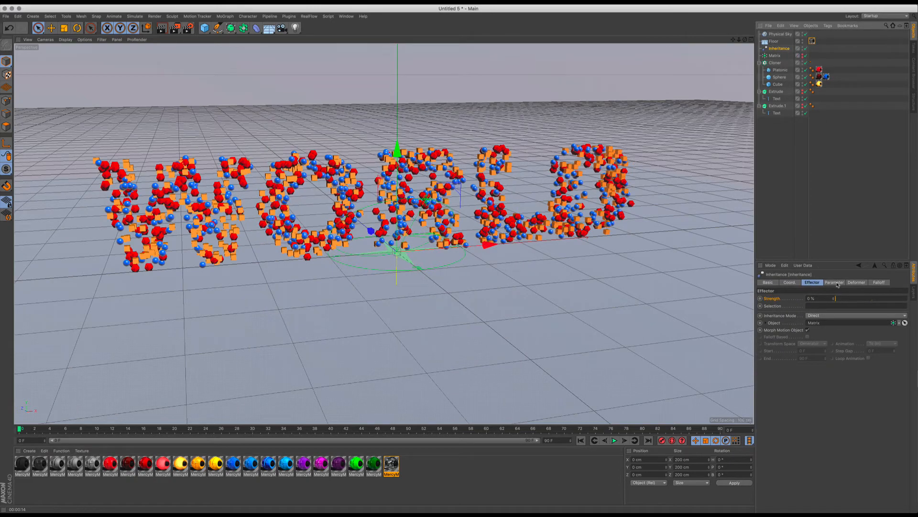
left_click_drag(841, 301, 917, 301)
right_click_drag(356, 239, 348, 267, "alt")
middle_click_drag(349, 267, 311, 254, "alt")
right_click_drag(433, 248, 555, 251, "alt")
mouse_move(904, 298)
left_mouse_down()
mouse_move(834, 307)
mouse_move(915, 302)
left_mouse_up()
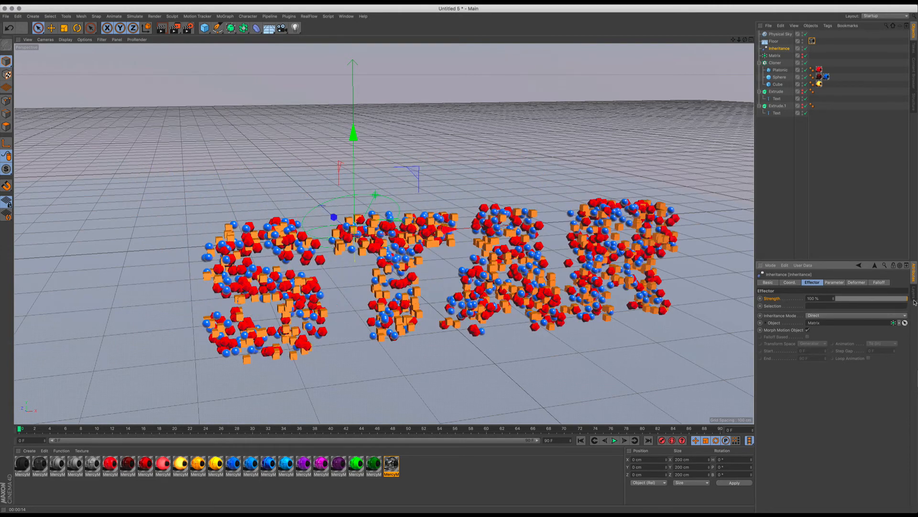
- Give the Inheritance effector a Linear falloff and reduce its strength to about 66 %
left_click(879, 282)
left_click(805, 298)
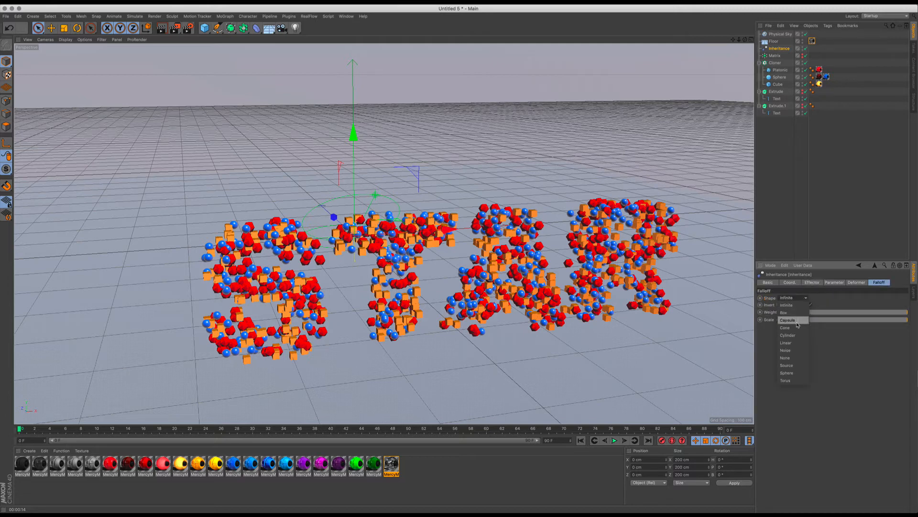
left_click(796, 343)
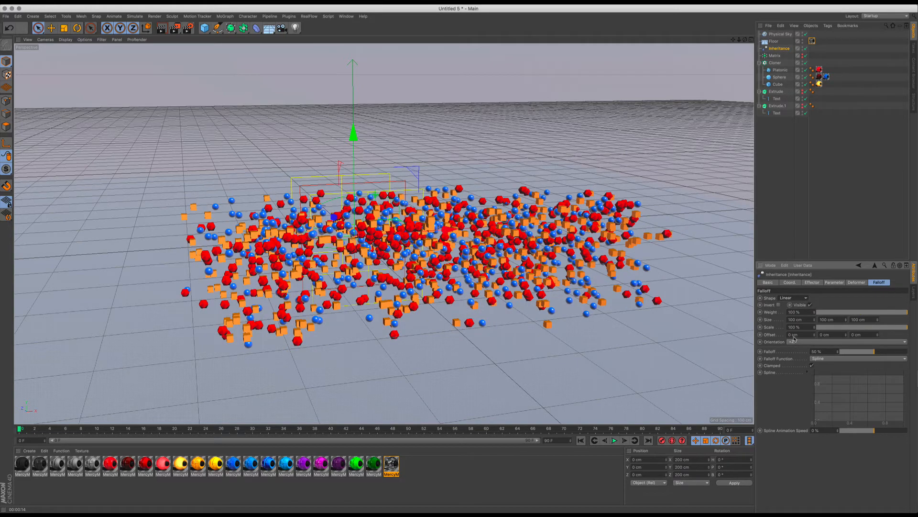
left_click(813, 283)
left_click_drag(907, 298, 879, 303)
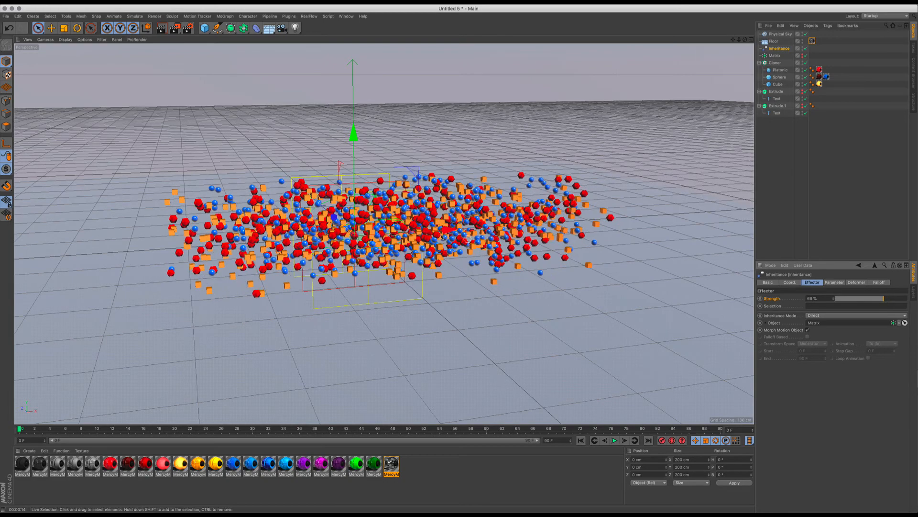
- Rotate the Inheritance effector to a 90° heading and move it to an X position of about 16 cm
scroll(367, 235, "up", 2)
left_click_drag(367, 235, 372, 262, "alt")
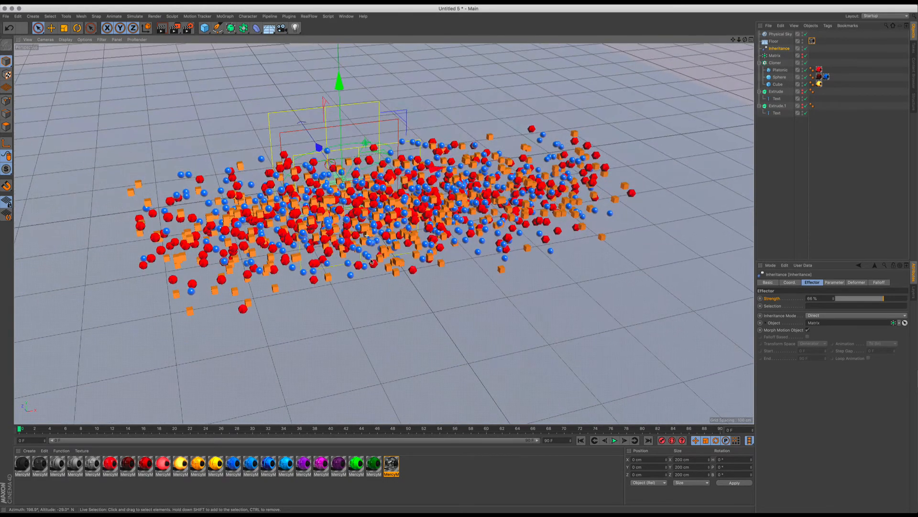
left_click(77, 29)
left_click_drag(387, 203, 420, 157)
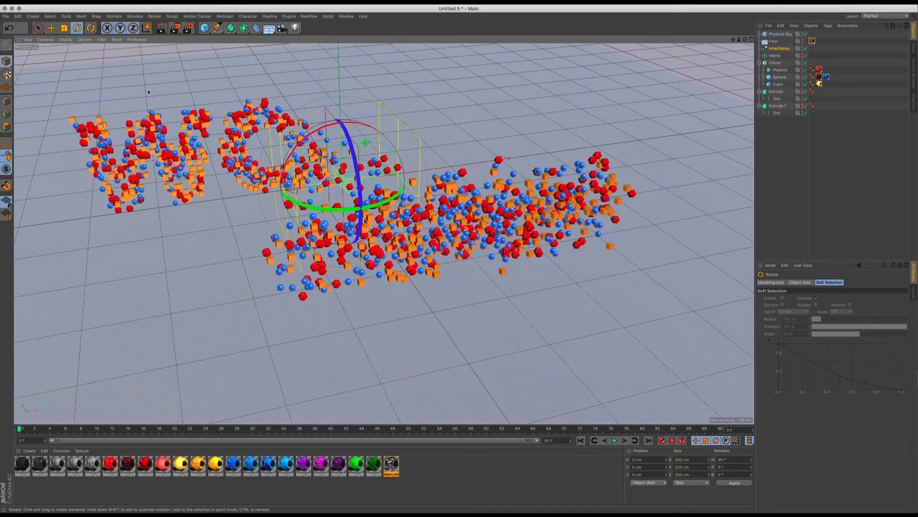
left_click(39, 27)
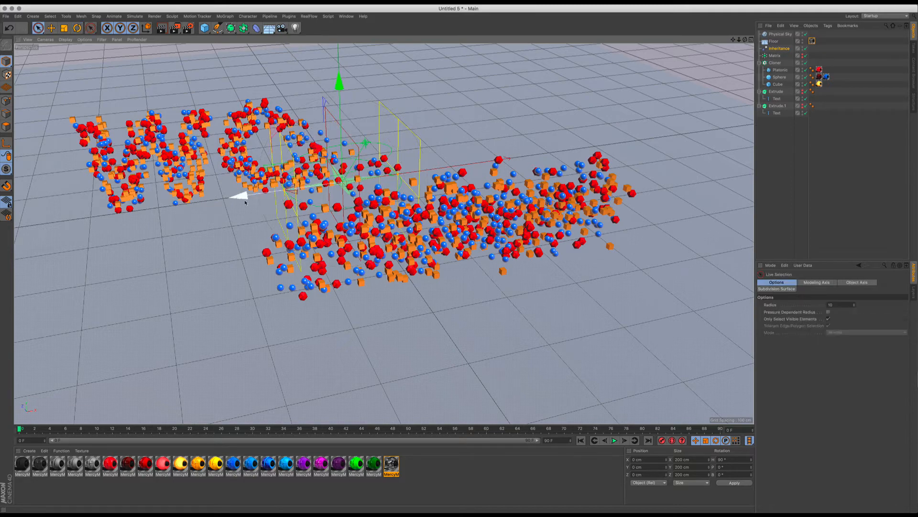
mouse_move(238, 197)
left_mouse_down()
mouse_move(28, 237)
mouse_move(86, 239)
mouse_move(499, 158)
mouse_move(347, 189)
mouse_move(365, 113)
mouse_move(374, 168)
left_mouse_up()
scroll(373, 165, "down", 5)
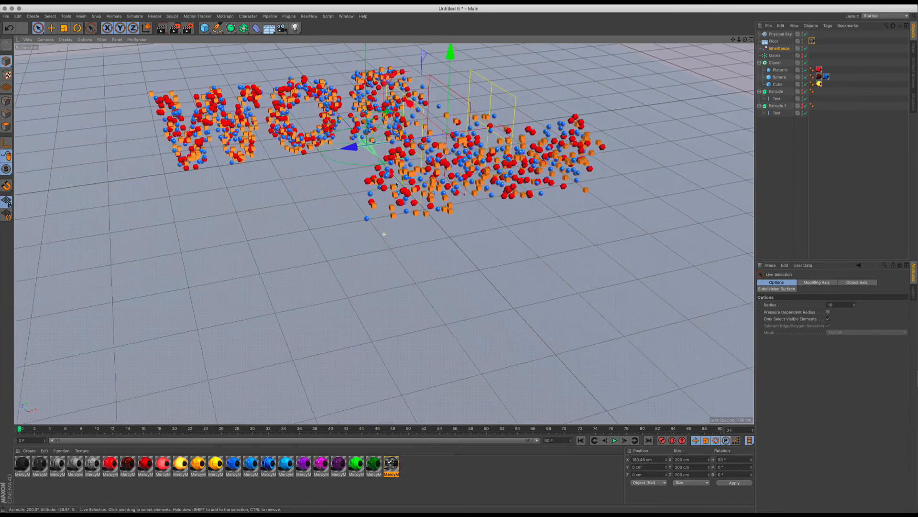
left_click_drag(355, 152, 371, 201)
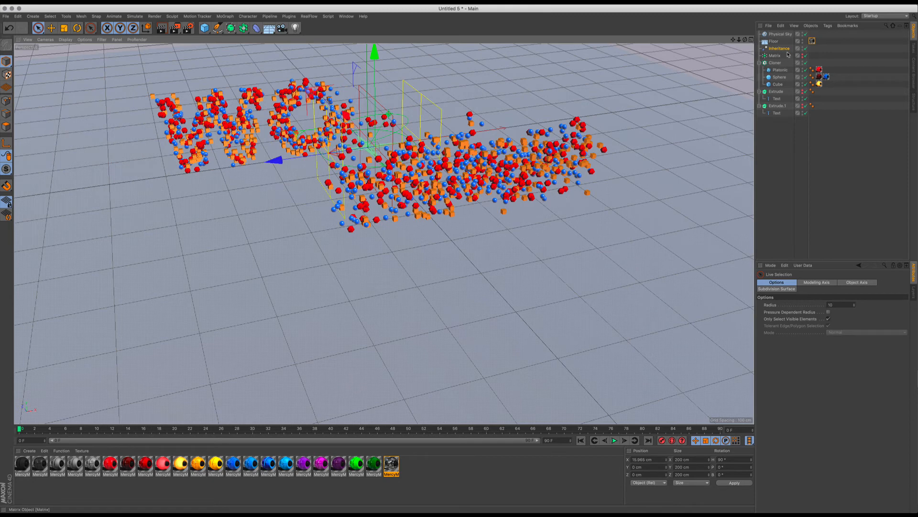
- Set the Inheritance effector's falloff Z offset to 26 cm and its Z size to 89 cm
left_click(780, 48)
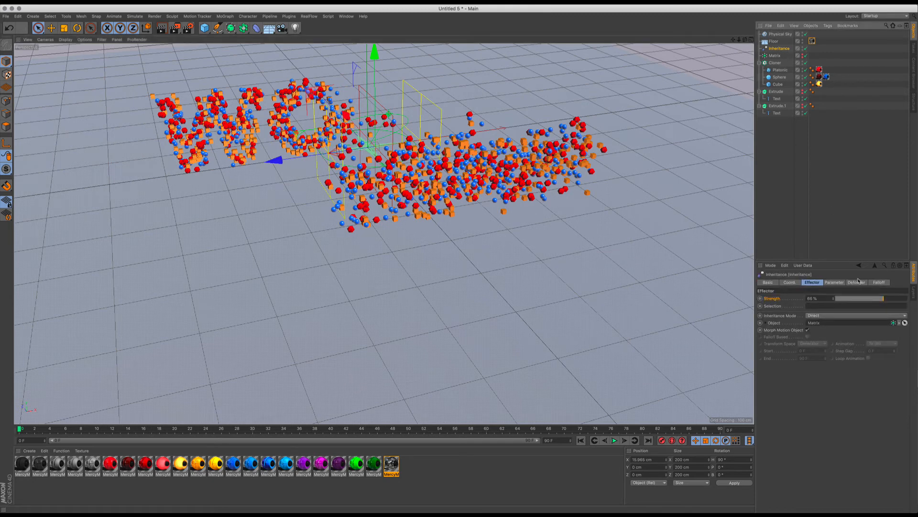
left_click(834, 283)
left_click(859, 283)
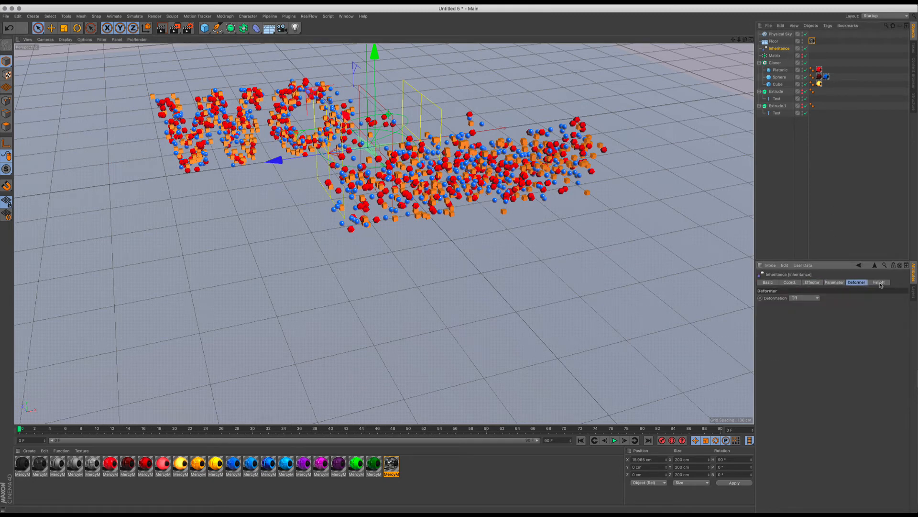
left_click(880, 282)
left_click_drag(878, 336, 887, 336)
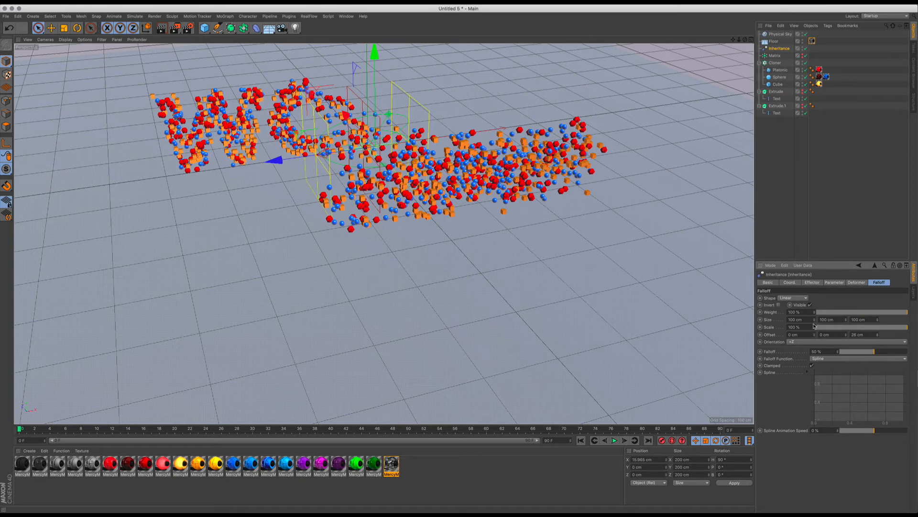
left_click_drag(878, 321, 873, 321)
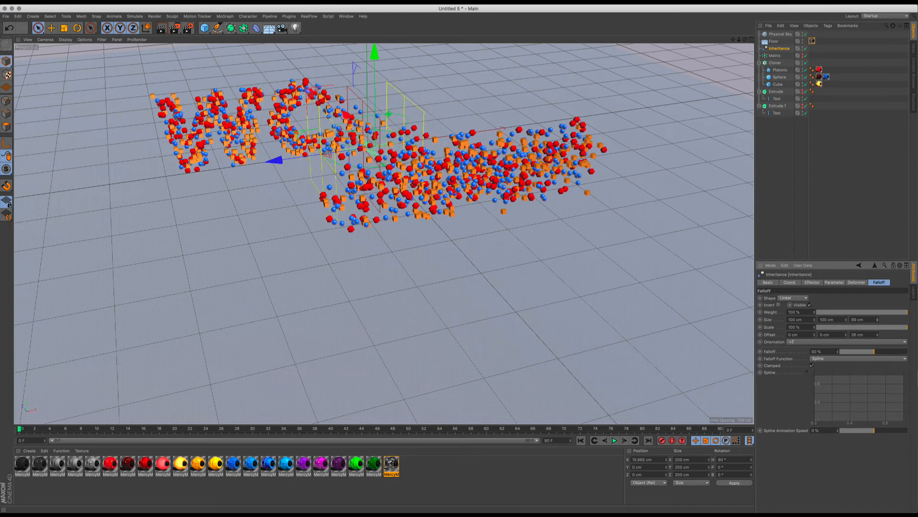
- Shift the Inheritance effector to about X 10 cm and Z -7 cm, and move Extrude.1 to about Z -807 cm
left_click(798, 283)
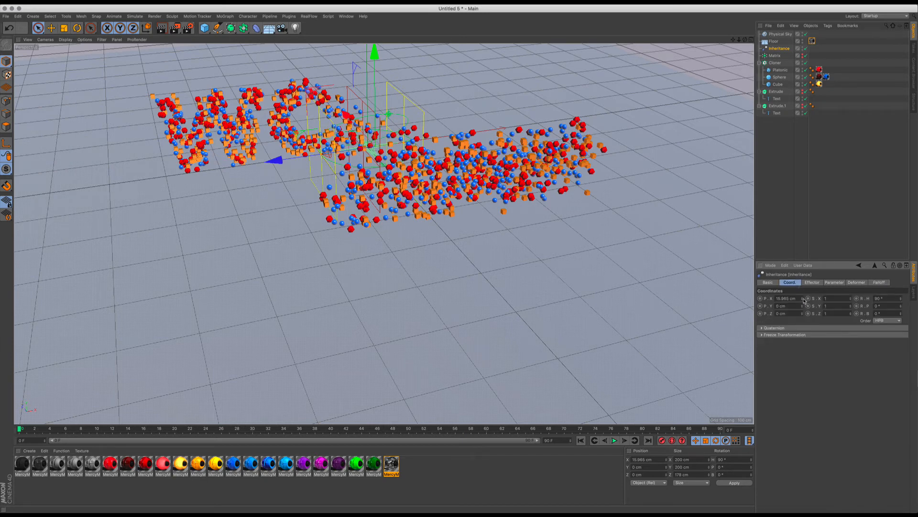
left_click_drag(804, 300, 803, 314)
left_click(778, 107)
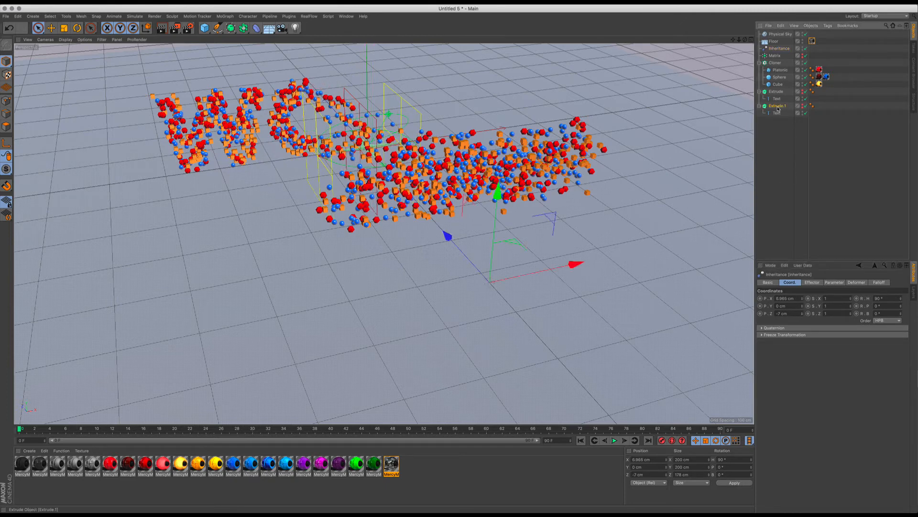
left_click_drag(445, 236, 579, 366)
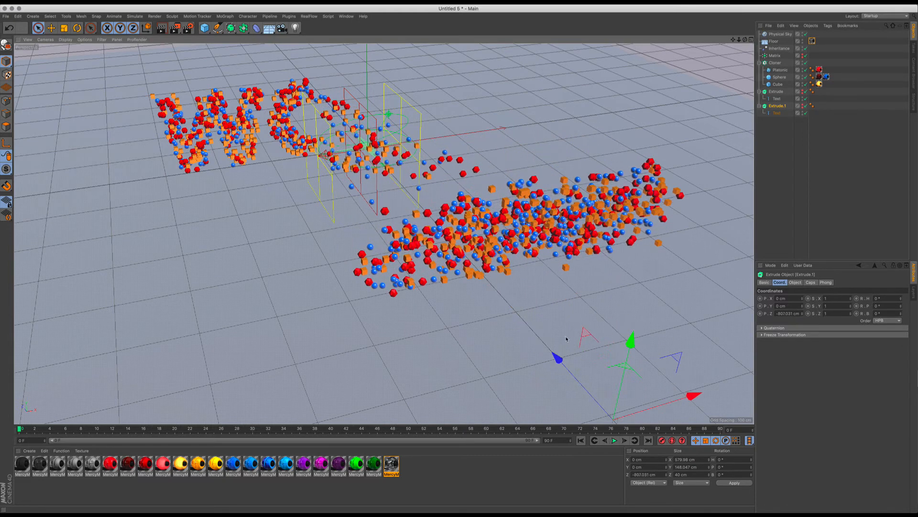
- Sweep the Inheritance effector along X through the text to about -408 cm and back to about 108 cm
left_click(779, 49)
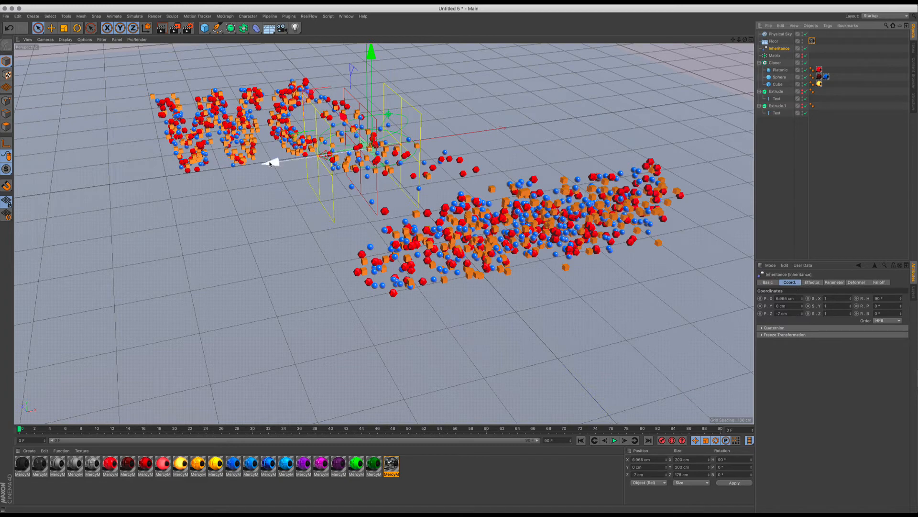
left_click_drag(272, 161, 56, 243)
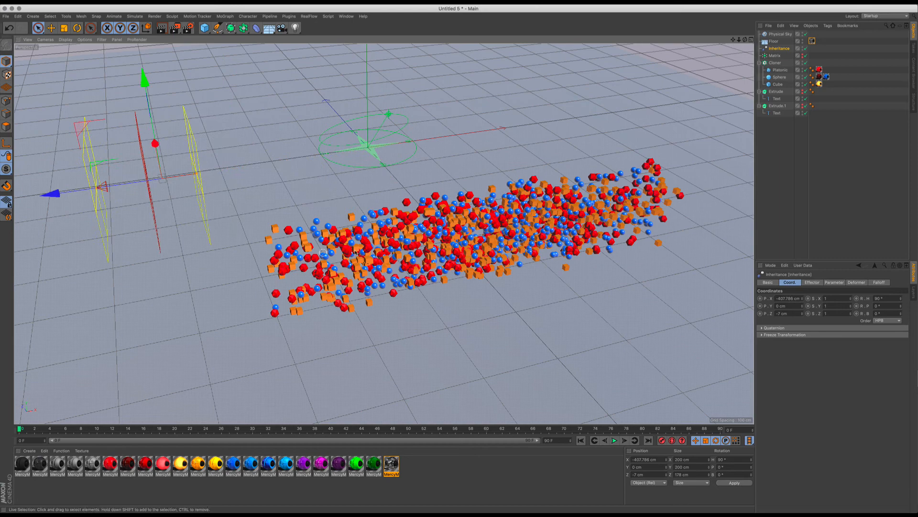
left_click_drag(355, 253, 354, 219, "alt")
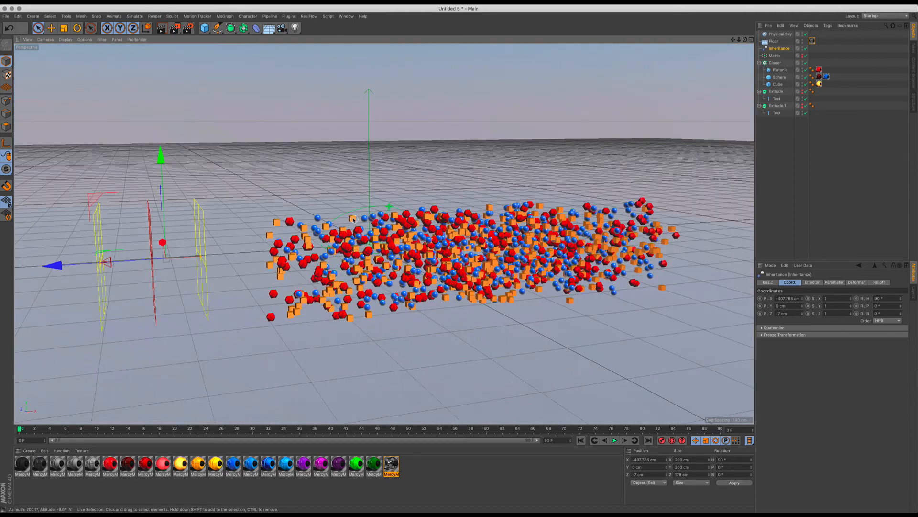
left_click_drag(60, 266, 402, 254)
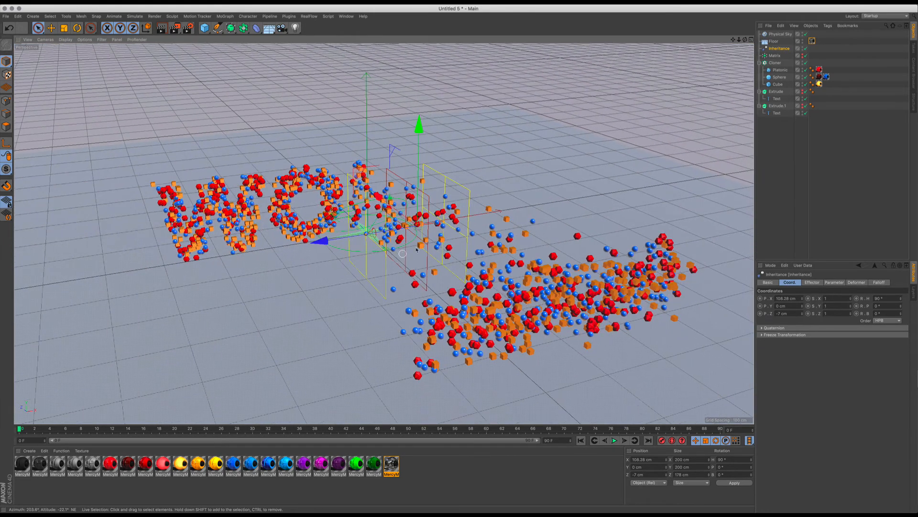
- Set the clone count of the Cloner and the point count of the Matrix to 2250 each
left_click(775, 62)
left_click(812, 282)
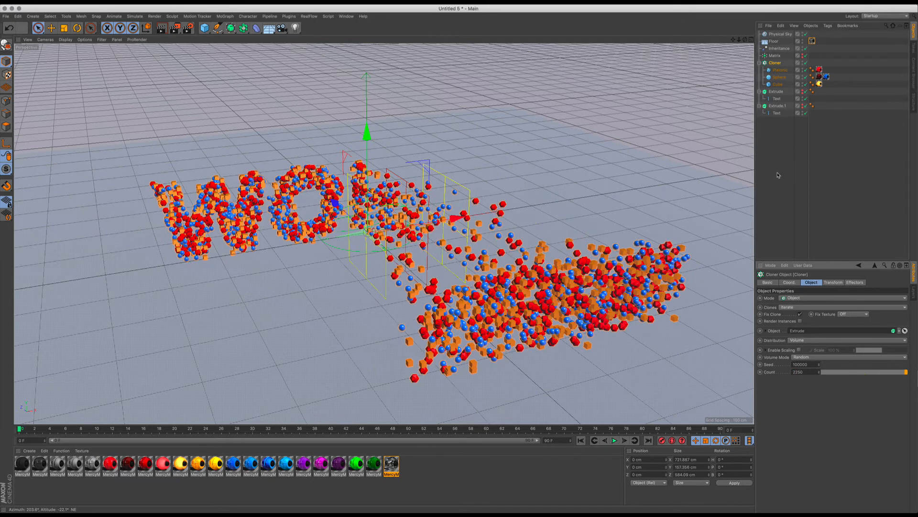
left_click(775, 55)
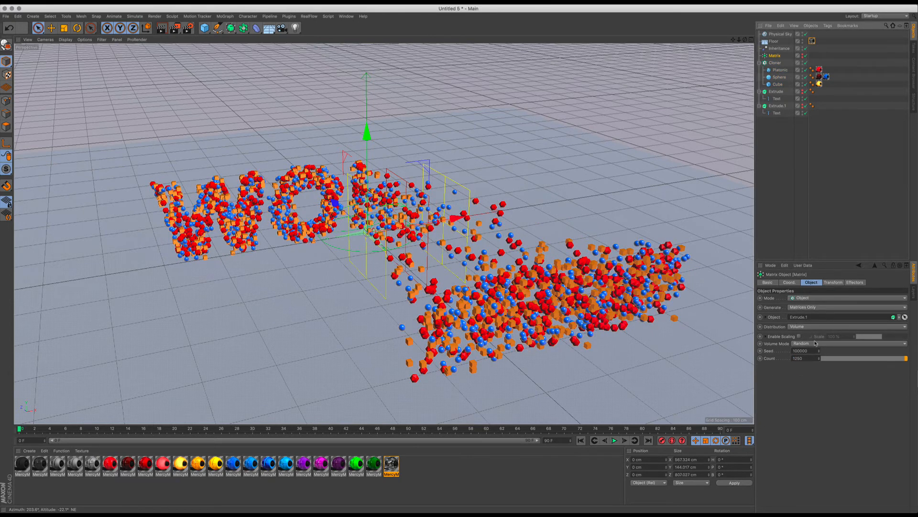
left_click(795, 358)
key("BackSpace")
left_click(816, 386)
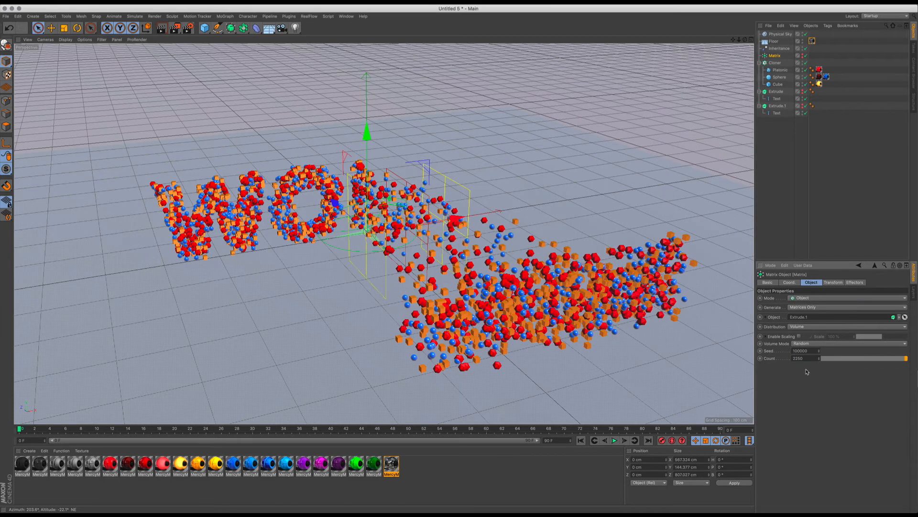
- Move the Inheritance effector along X to about -375 cm, beyond the W, and keyframe its position at frame 0
left_click(777, 49)
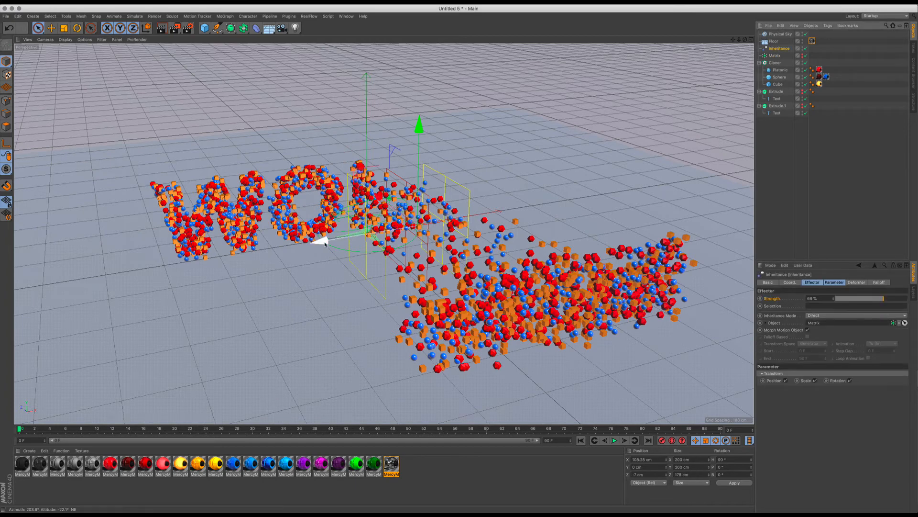
left_click_drag(318, 234, 182, 278)
right_click_drag(211, 216, 247, 152, "alt")
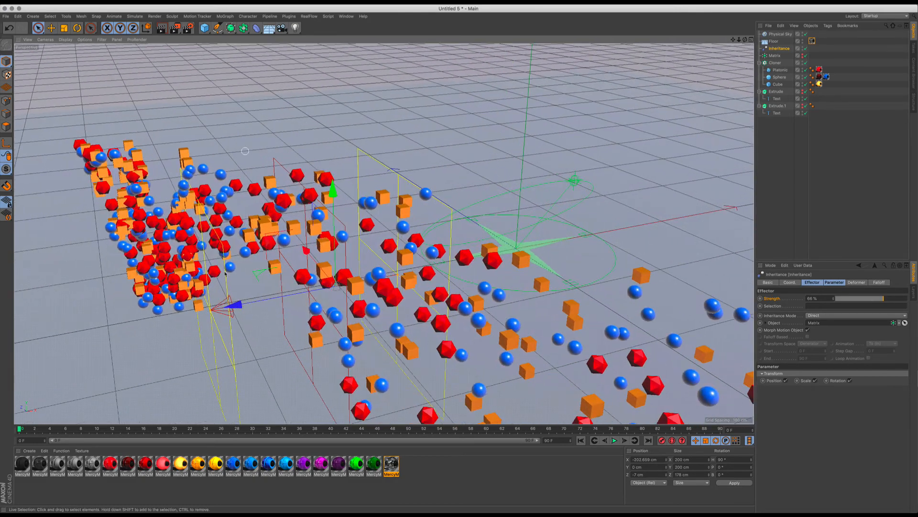
left_click_drag(231, 303, 31, 369)
right_click_drag(352, 225, 326, 295, "alt")
middle_click_drag(412, 256, 344, 248, "alt")
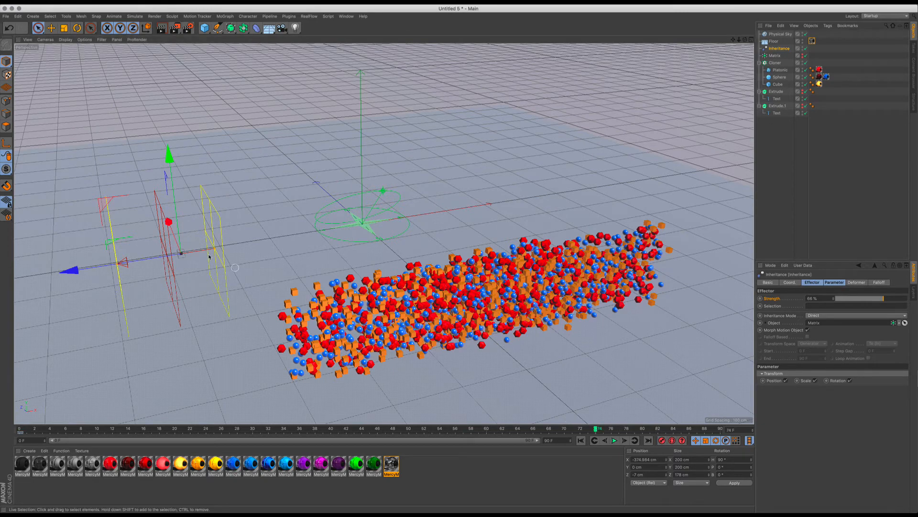
- Keyframe the Inheritance effector at about X 607 cm on frame 74, beyond the D, and play the animation
left_click_drag(72, 270, 509, 232)
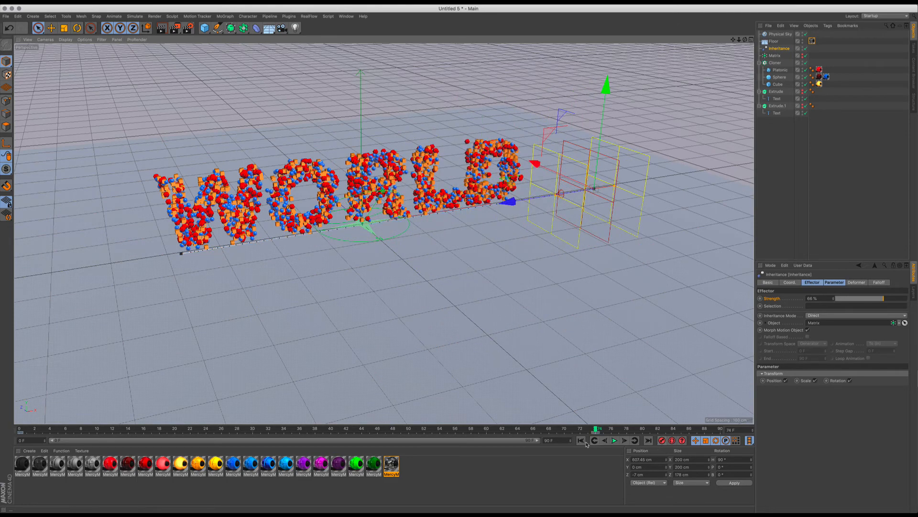
left_click(616, 441)
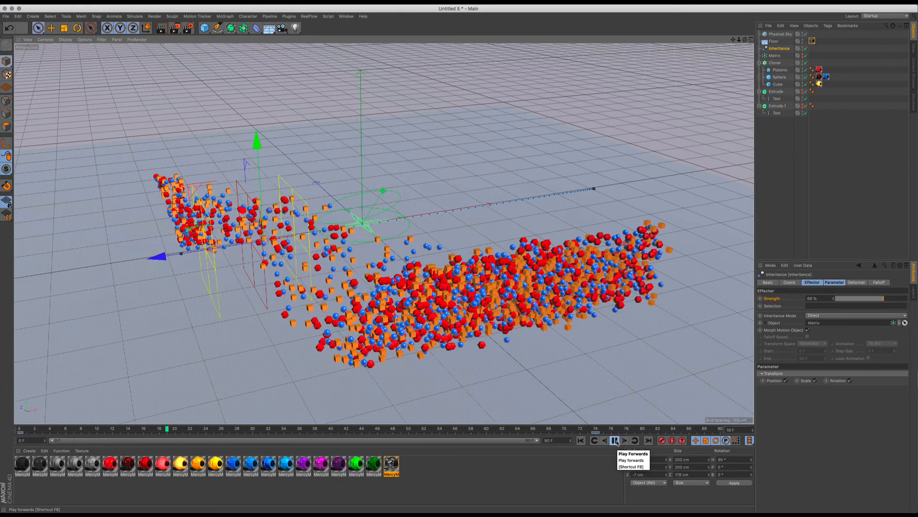
left_click(616, 441)
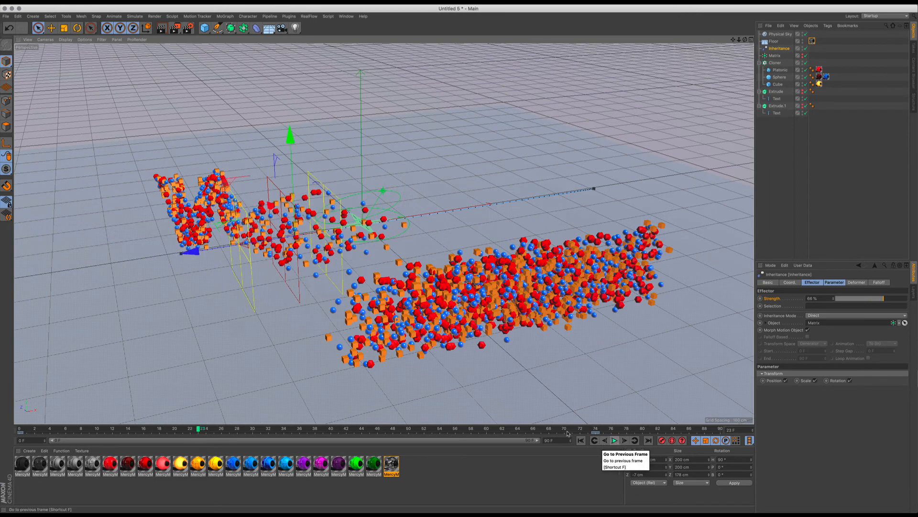
- Add a Delay effector to the Cloner
left_click(775, 62)
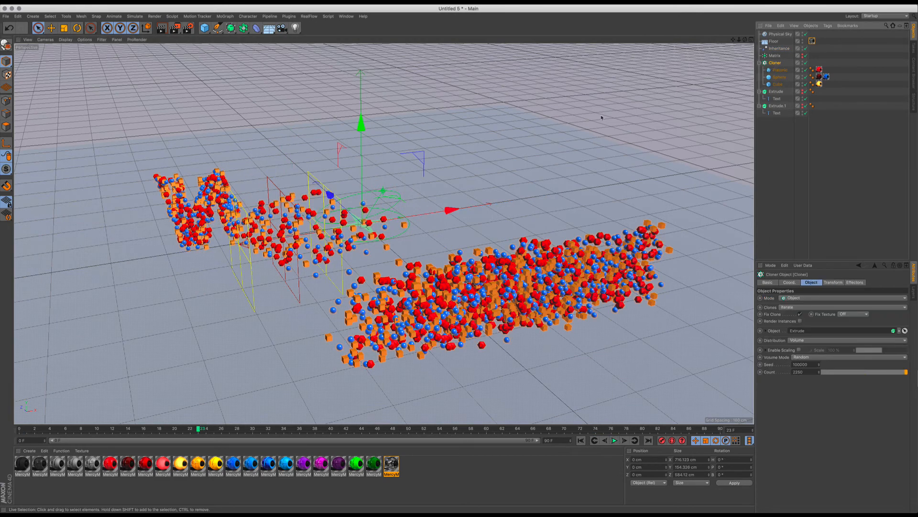
left_click(224, 16)
mouse_move(228, 26)
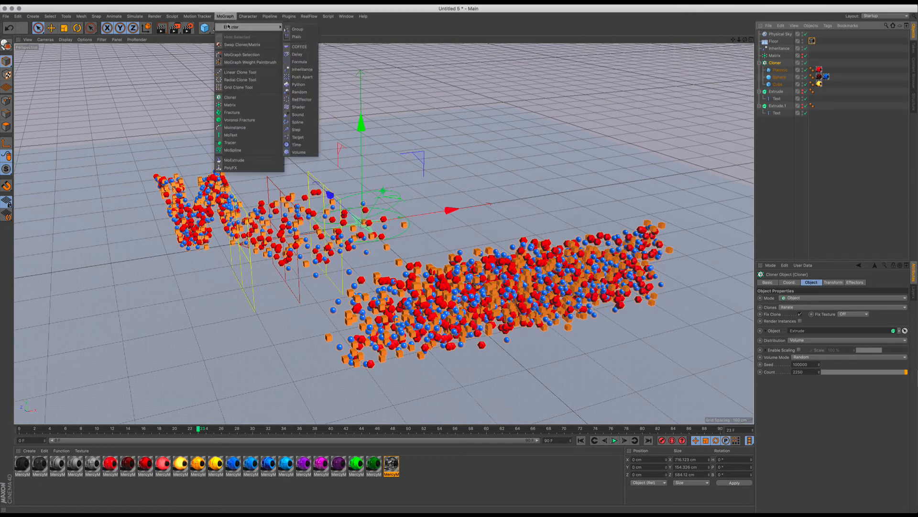
left_click(297, 54)
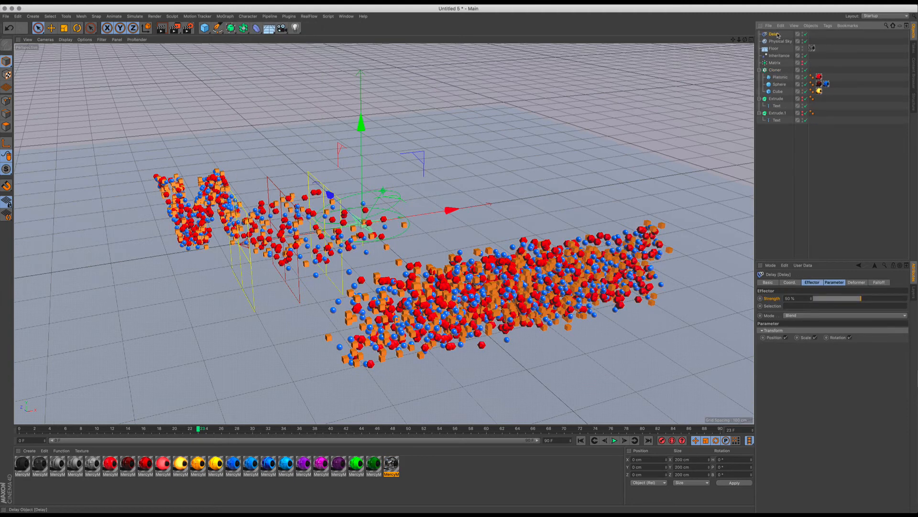
- Set the Delay effector's mode to Spring and its strength to 62%
left_click(813, 282)
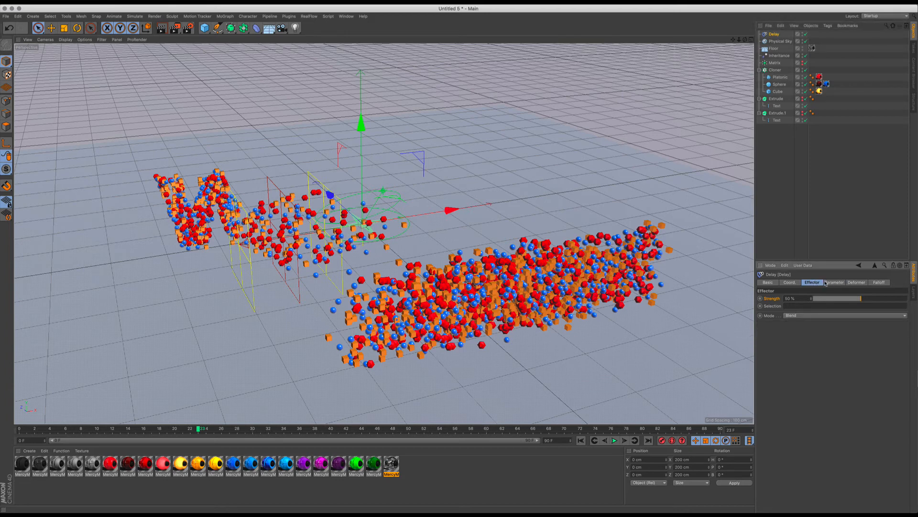
left_click(823, 316)
left_click(813, 335)
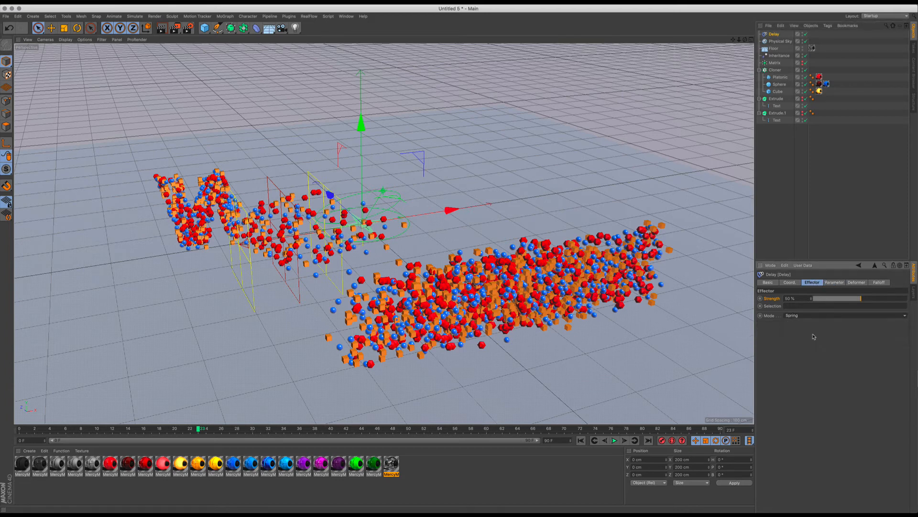
left_click(873, 300)
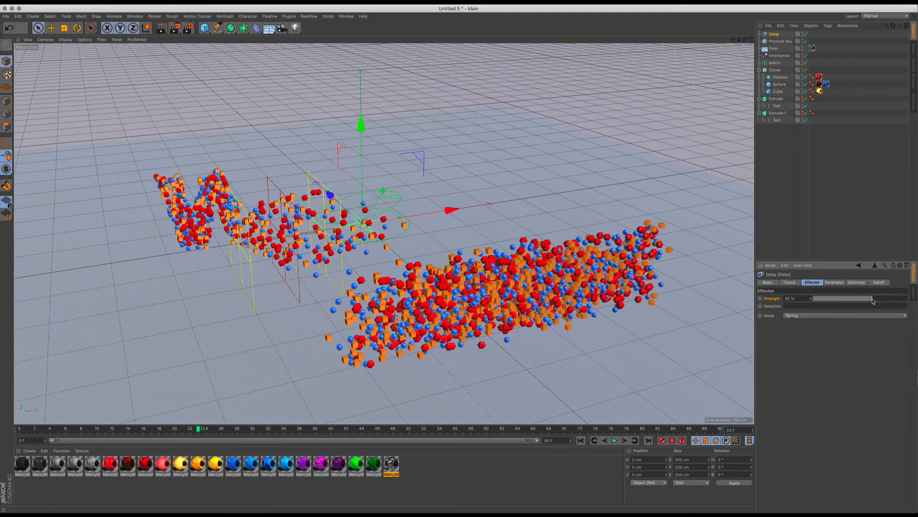
- Play the animation and examine the clones' spring motion from several angles, stopping at about frame 69
left_click(614, 440)
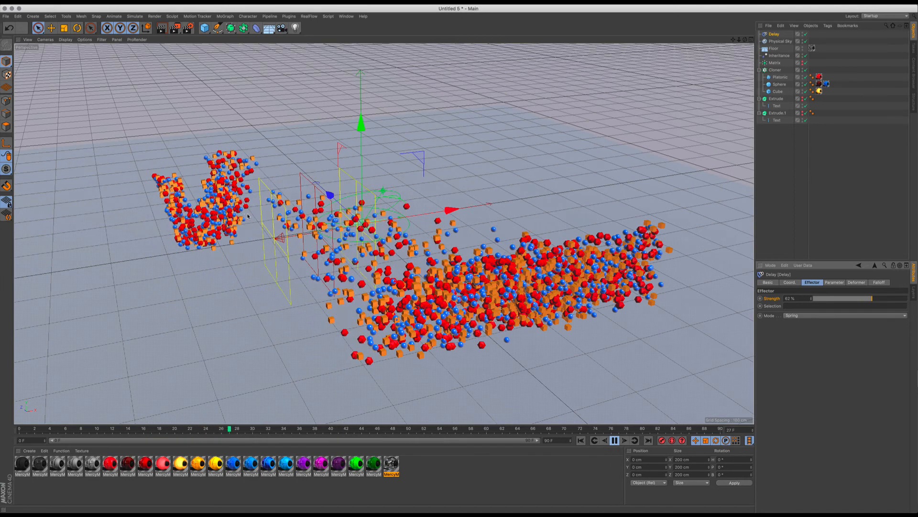
left_click_drag(247, 216, 285, 178, "alt")
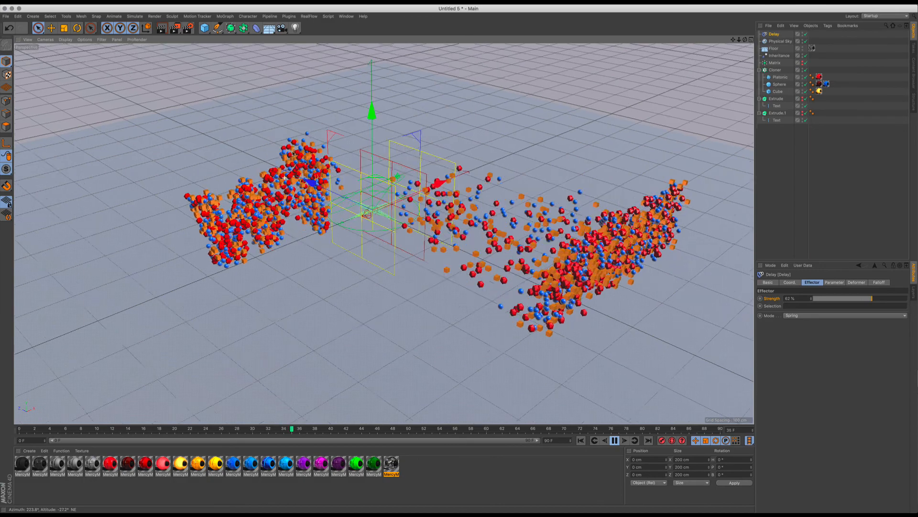
right_click_drag(292, 153, 308, 128, "alt")
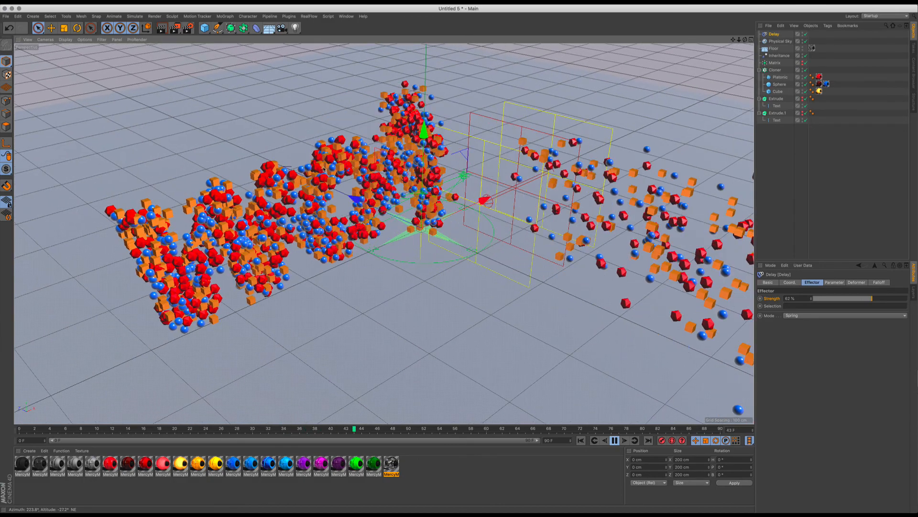
mouse_move(323, 169)
left_mouse_down("alt")
mouse_move(373, 185)
mouse_move(328, 169)
left_mouse_up("alt")
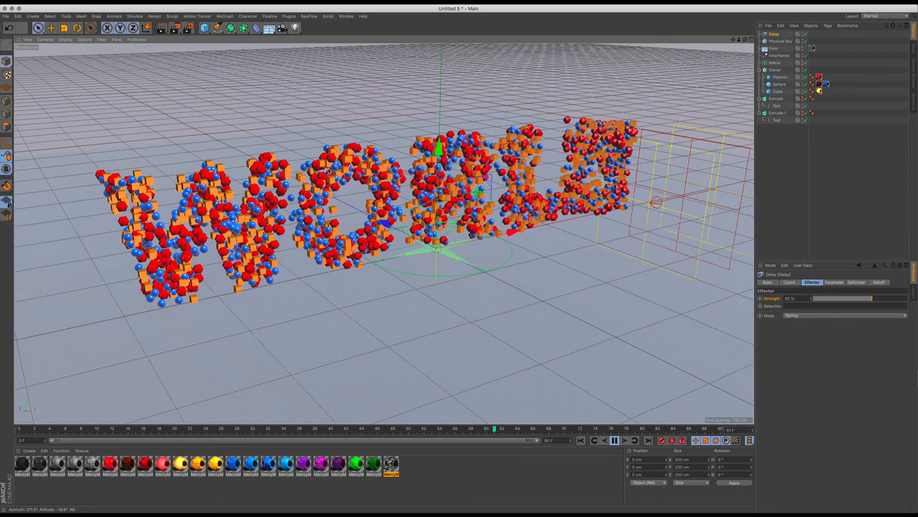
left_click(615, 441)
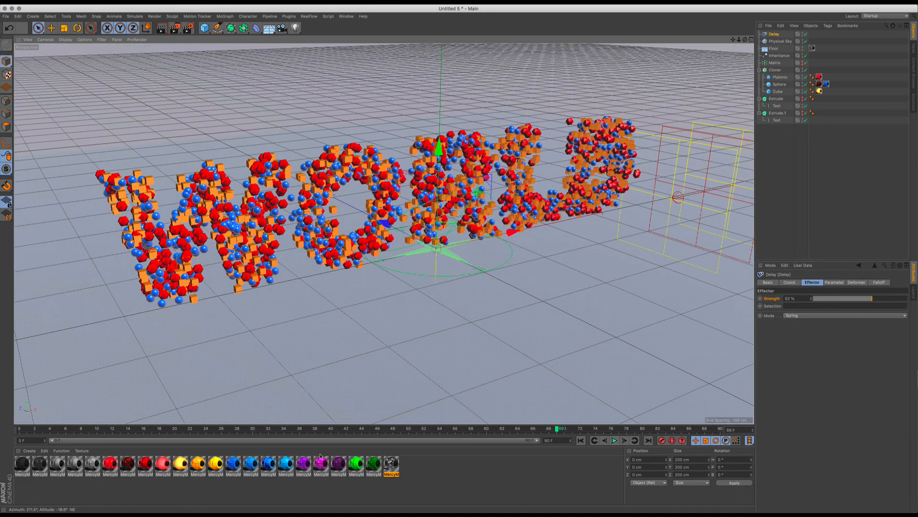
- Replace the Cube's material with the bright green one
left_click(269, 464)
left_click(356, 463)
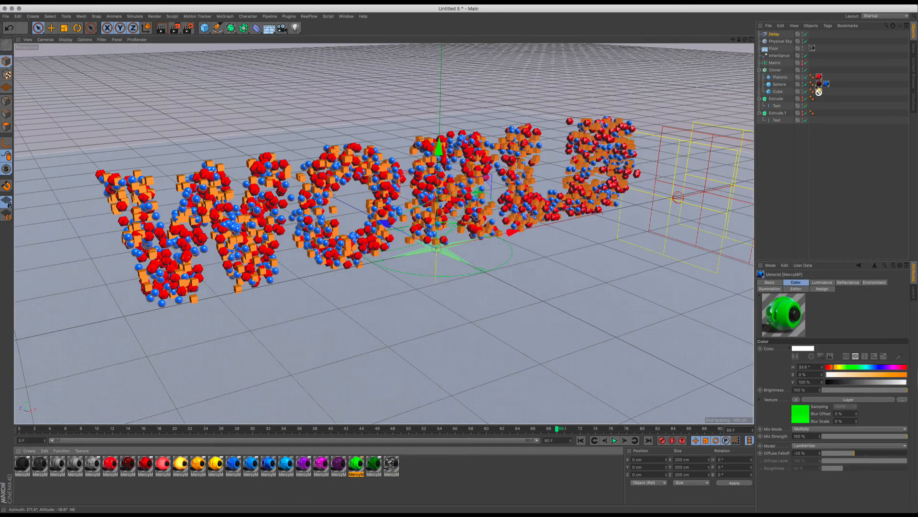
left_click_drag(821, 92, 821, 93)
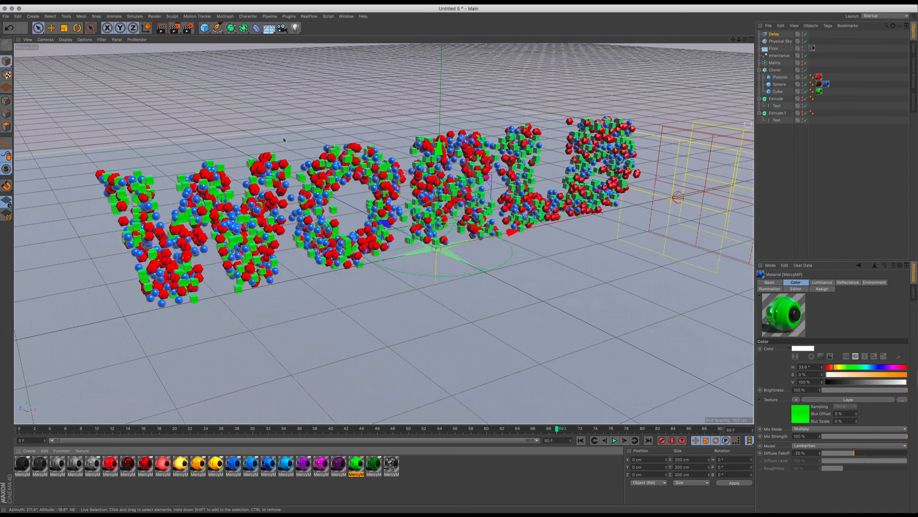